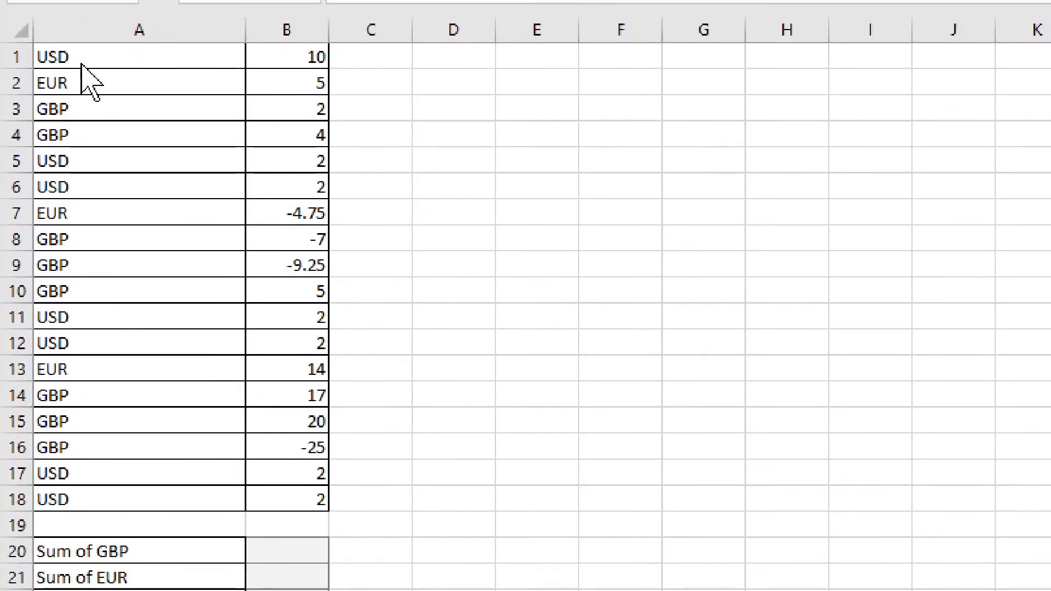
# Examine the currency codes in column A, the amounts in column B and the sum labels beneath the list
pyautogui.click(108, 46)
pyautogui.click(153, 61)
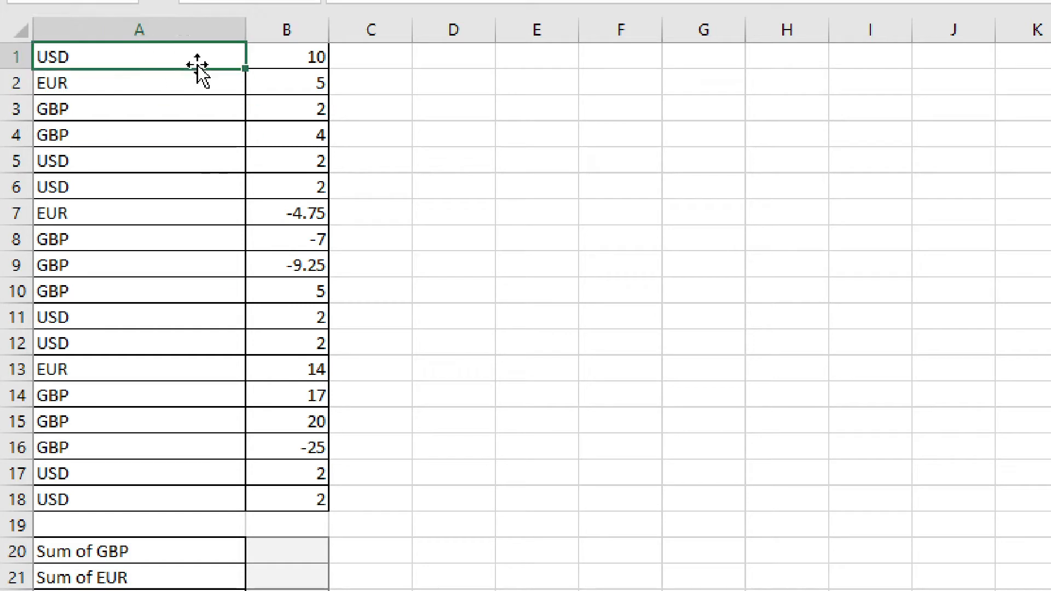
pyautogui.click(271, 55)
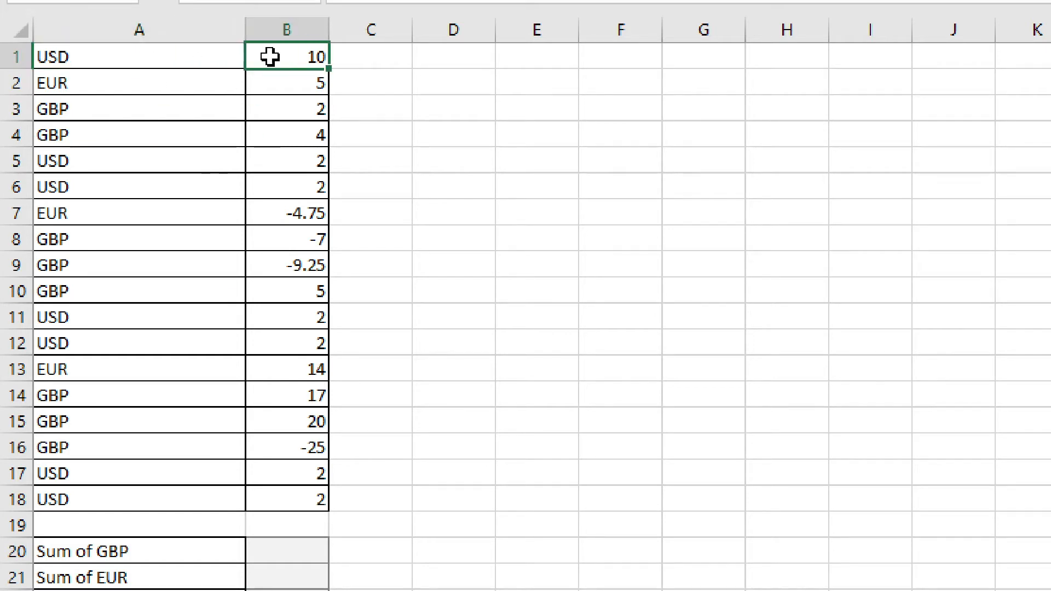
pyautogui.click(183, 54)
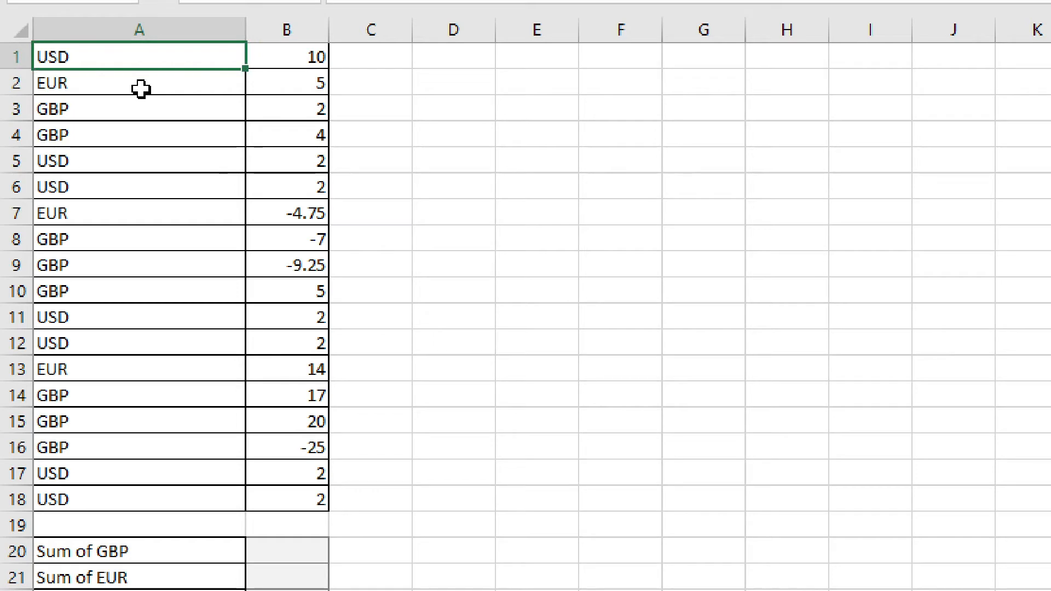
pyautogui.click(285, 49)
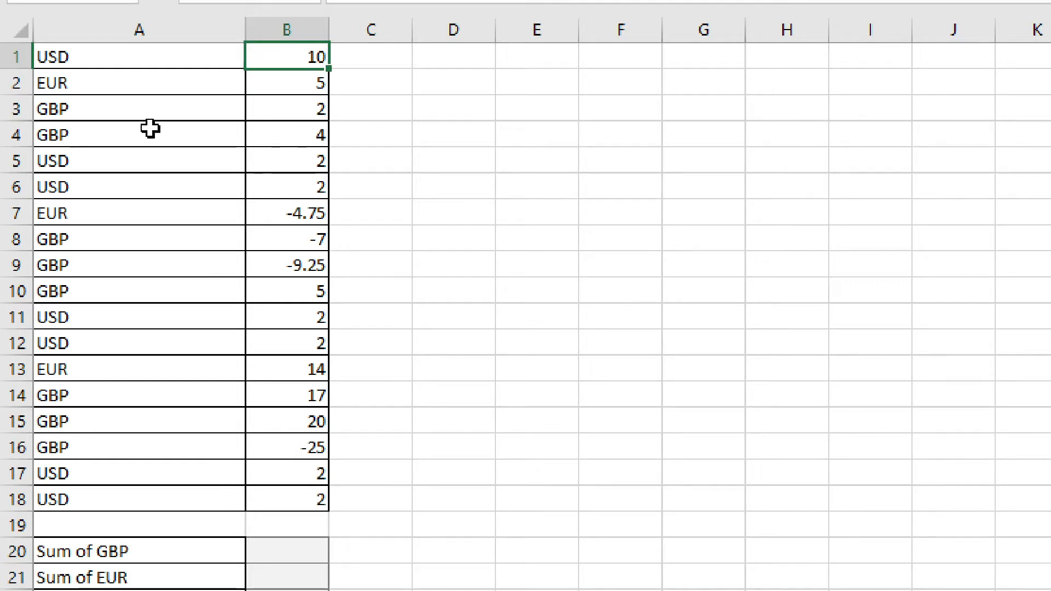
pyautogui.click(82, 91)
pyautogui.click(94, 110)
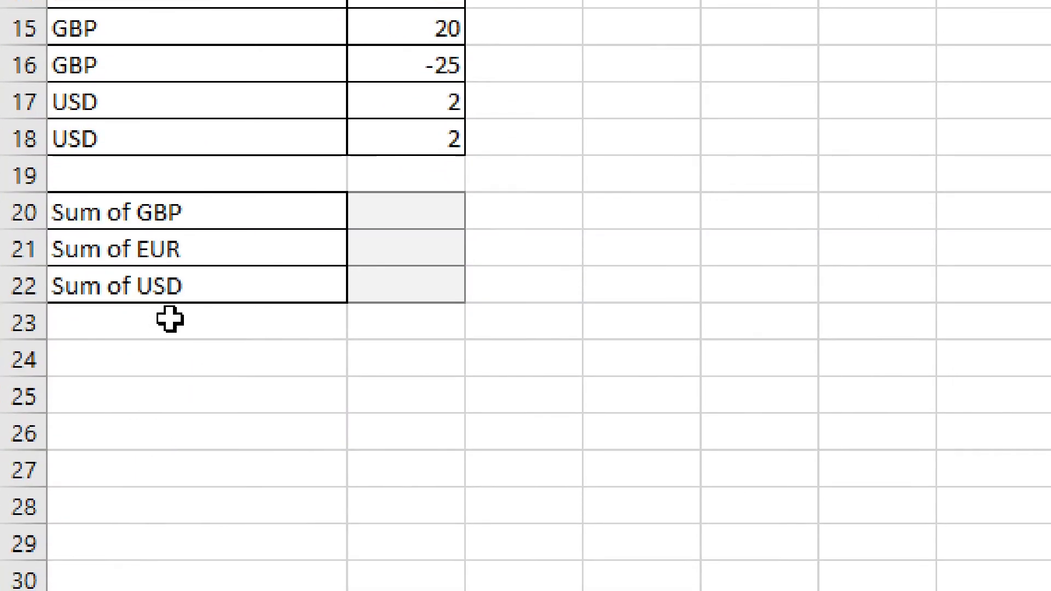
pyautogui.click(176, 298)
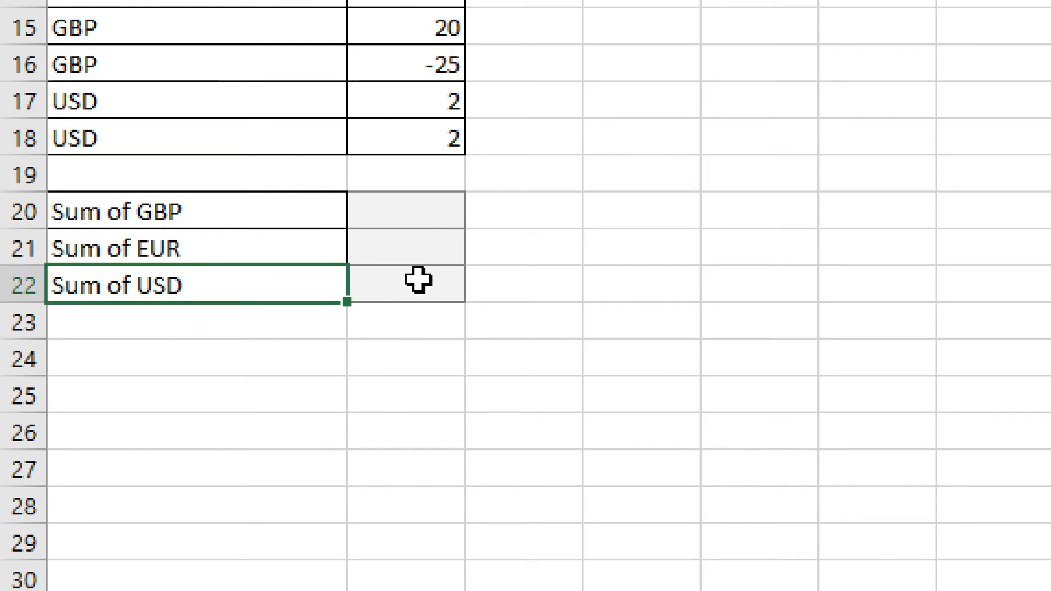
pyautogui.click(418, 279)
pyautogui.write('=')
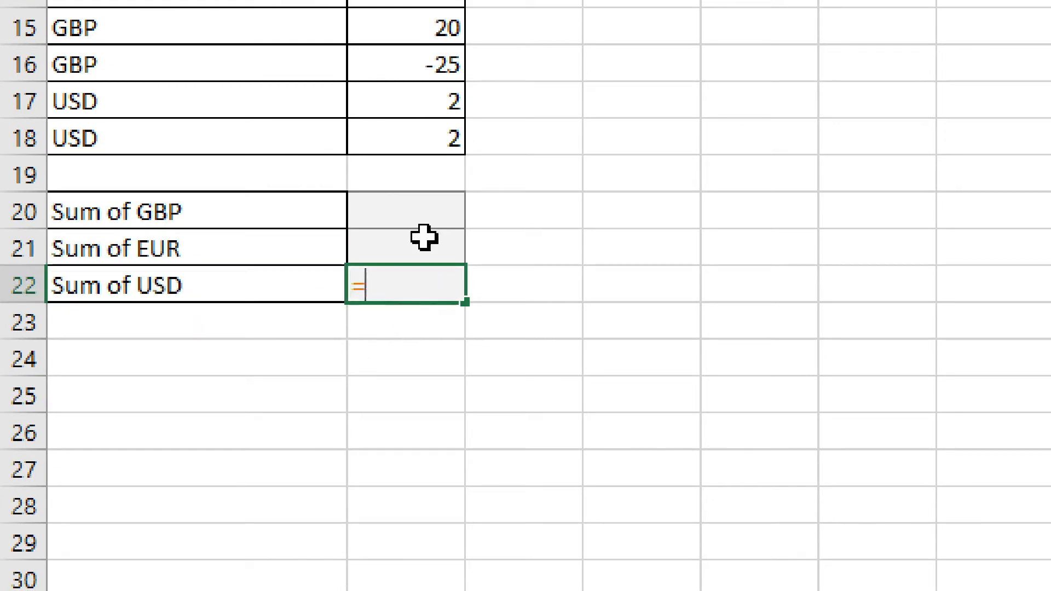
pyautogui.click(412, 141)
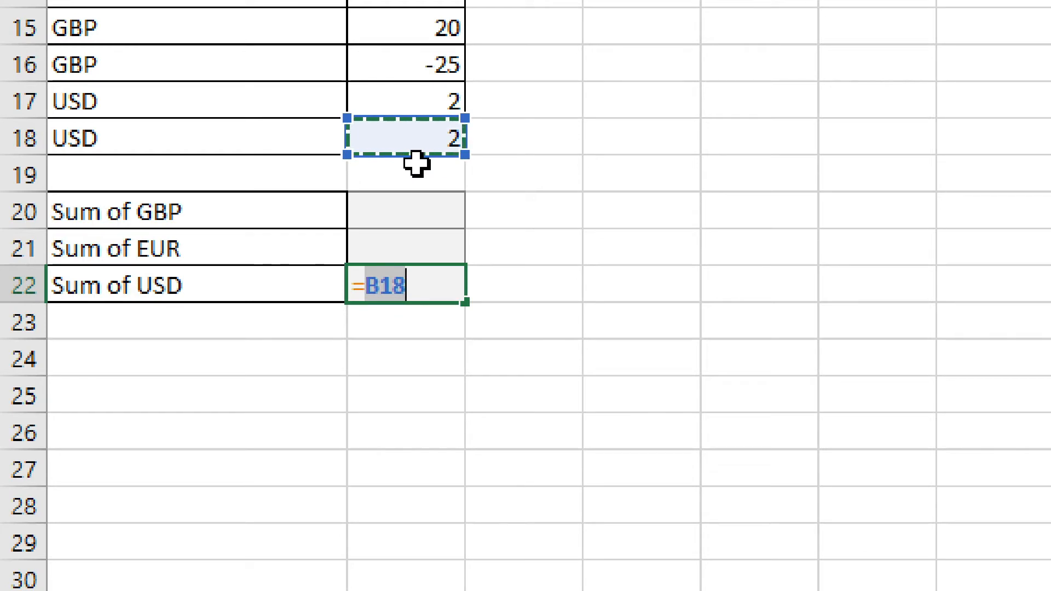
pyautogui.write('+')
pyautogui.click(420, 101)
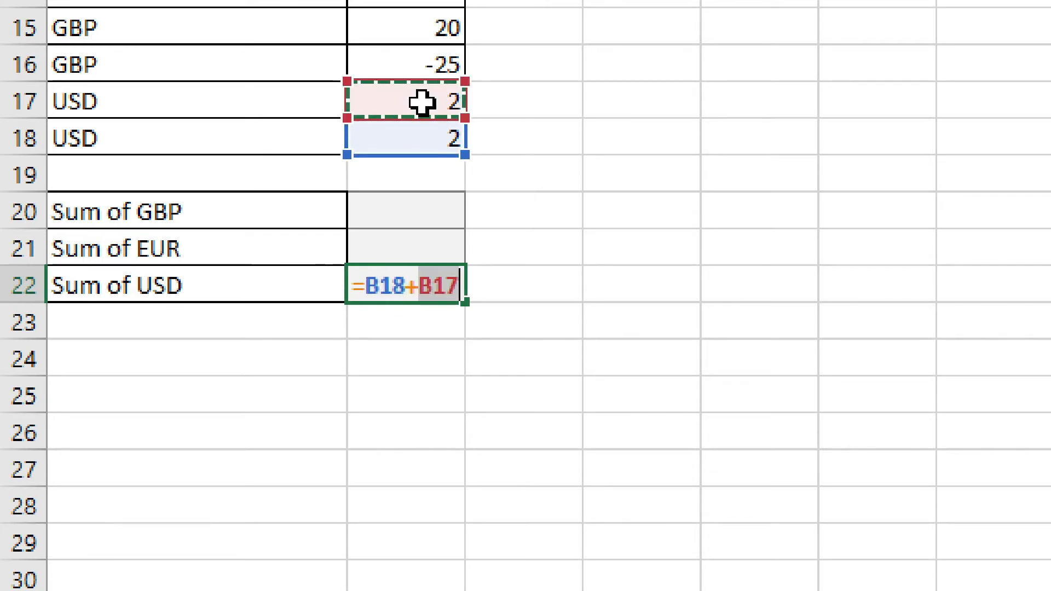
pyautogui.write('+')
pyautogui.scroll(2, 410, 10)
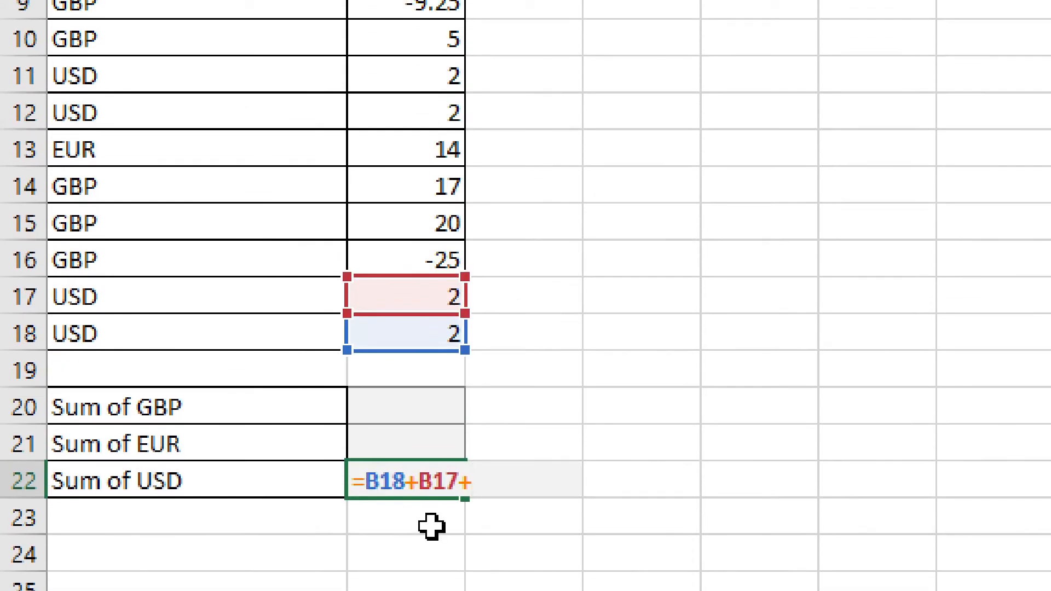
pyautogui.press('BackSpace')
pyautogui.press('BackSpace')
pyautogui.press('BackSpace')
pyautogui.press('BackSpace')
pyautogui.press('BackSpace')
pyautogui.press('BackSpace')
pyautogui.press('BackSpace')
pyautogui.press('BackSpace')
pyautogui.press('BackSpace')
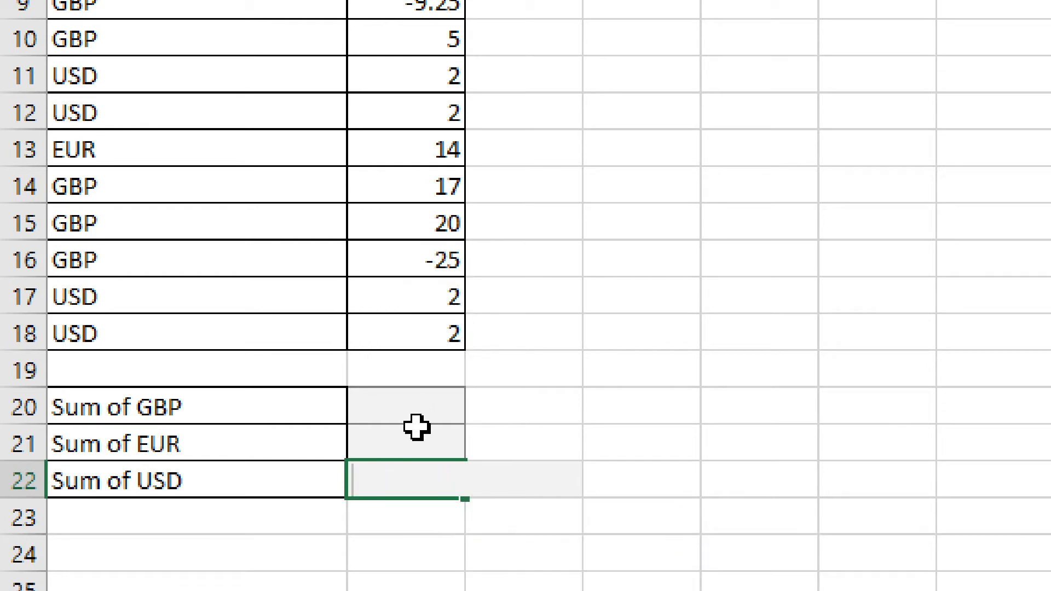
pyautogui.click(419, 443)
# Review the list of currency codes in column A against the matching amounts in column B
pyautogui.scroll(-1, 417, 564)
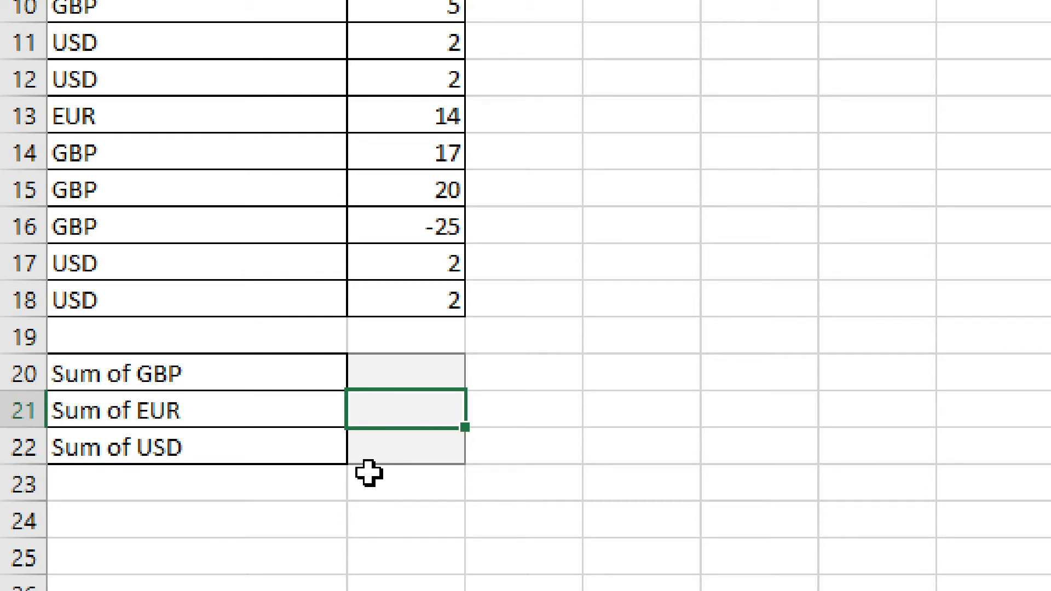
pyautogui.scroll(3, 147, 22)
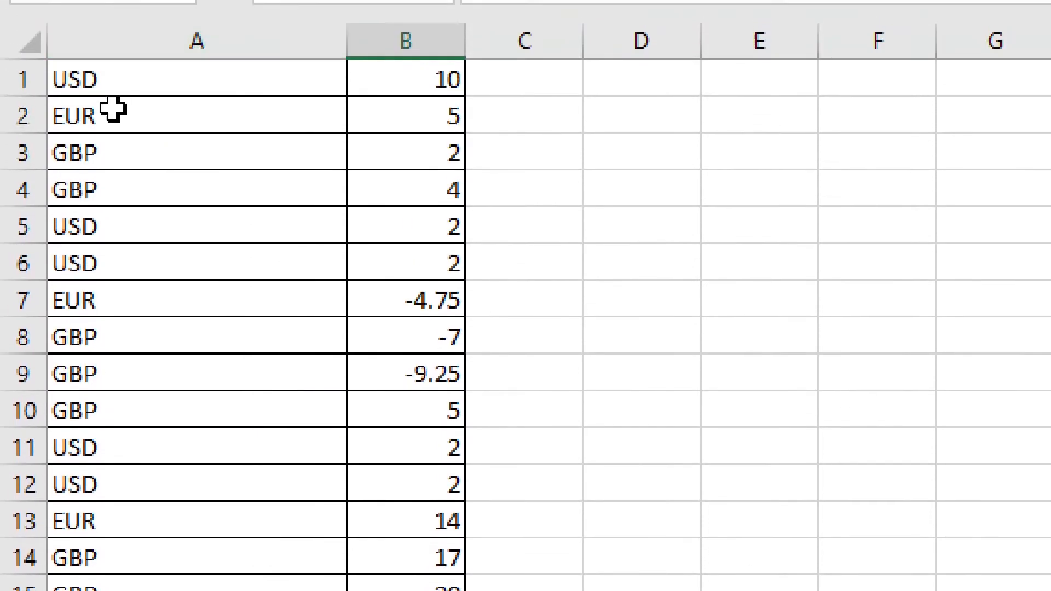
pyautogui.moveTo(84, 6); pyautogui.dragTo(195, 574)
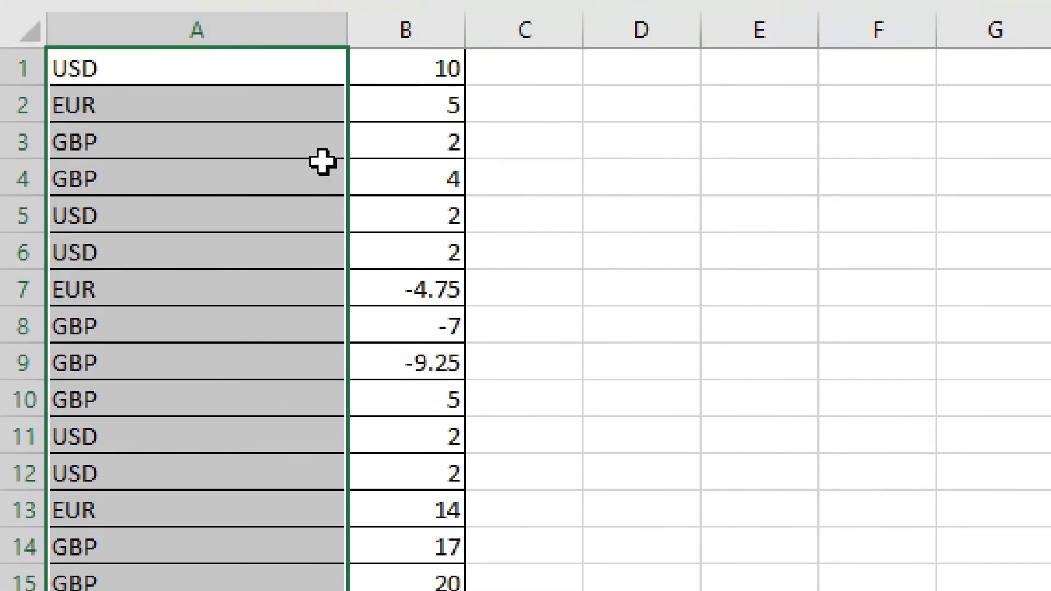
pyautogui.click(213, 72)
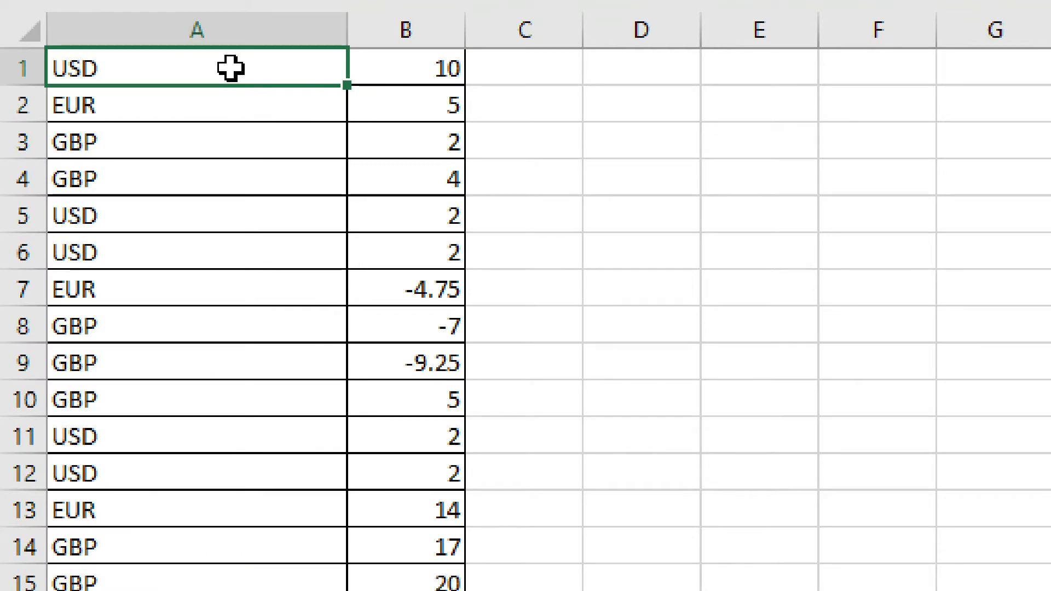
pyautogui.click(435, 71)
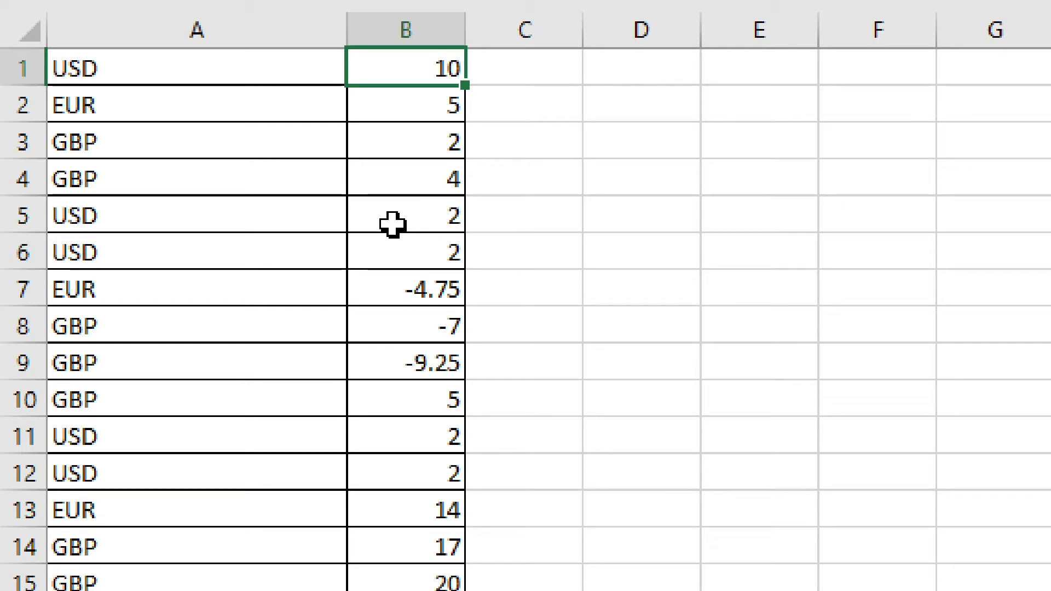
pyautogui.scroll(-3, 392, 225)
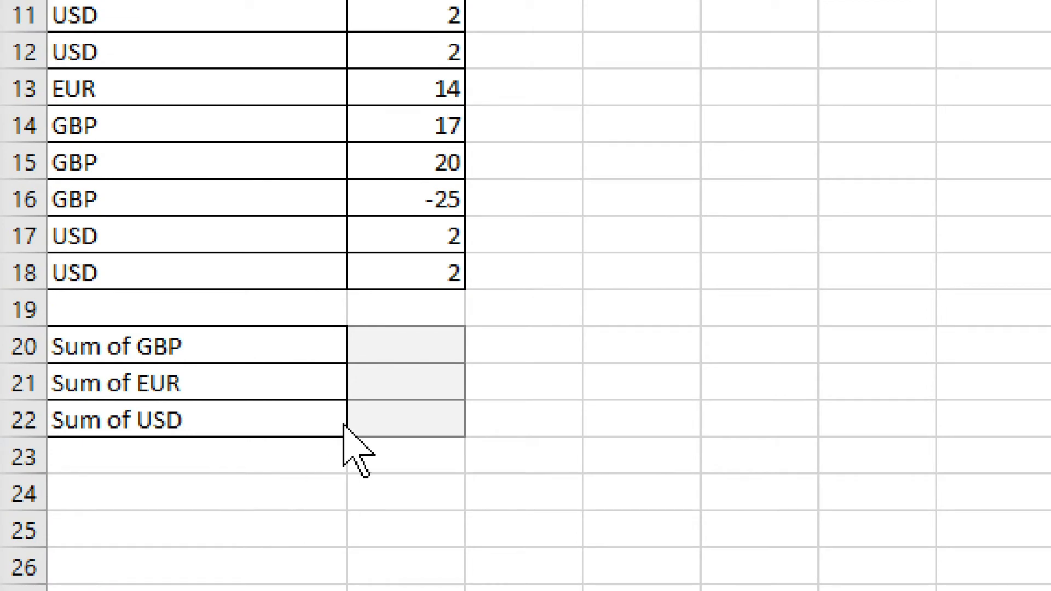
# Start a formula in cell B22 for the Sum of USD and insert the SUMIF function into it
pyautogui.click(403, 427)
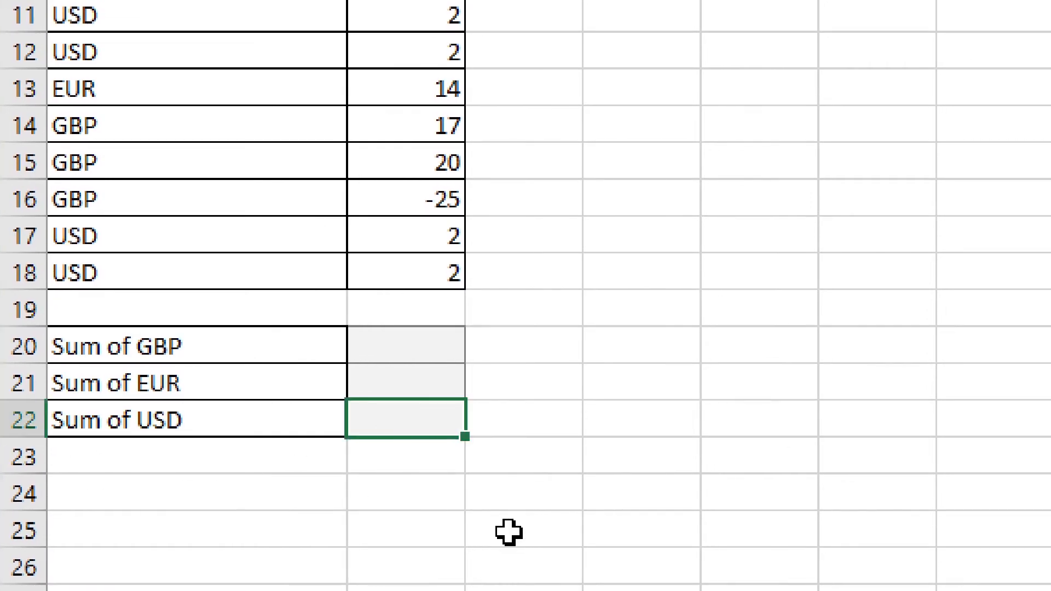
pyautogui.write('=')
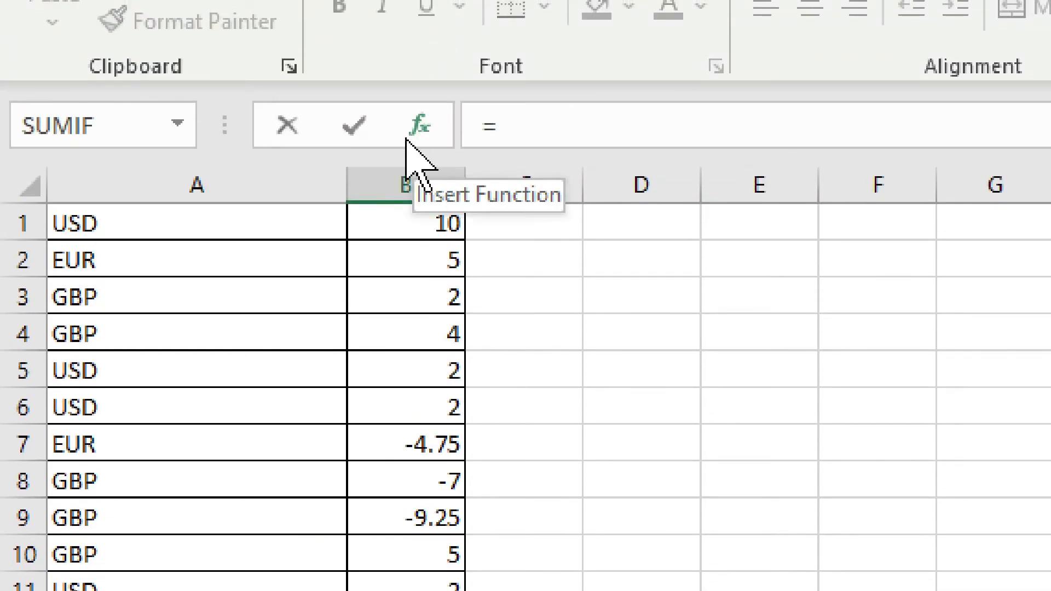
pyautogui.click(416, 136)
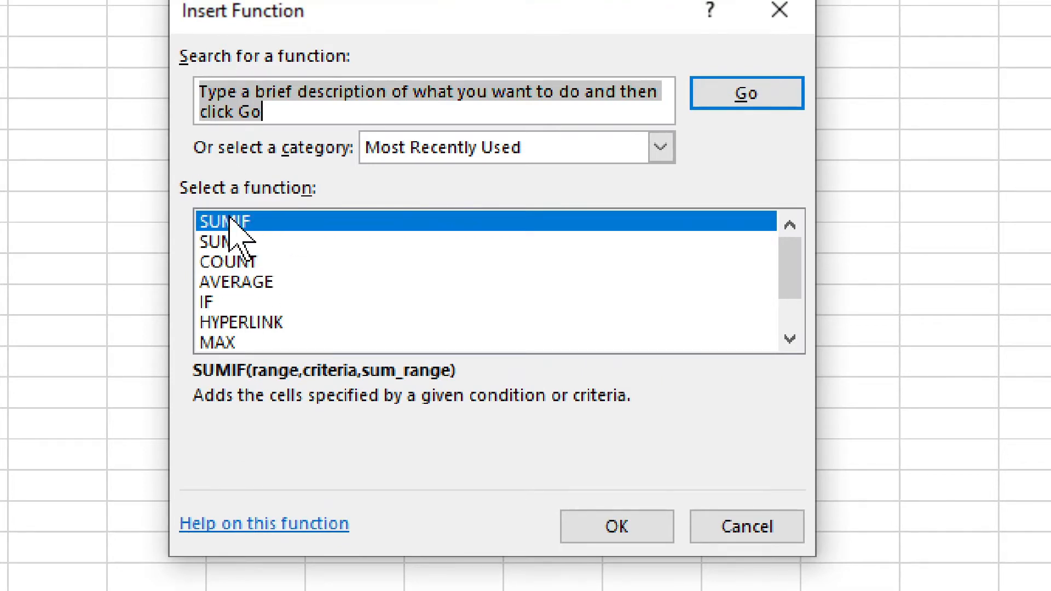
pyautogui.moveTo(300, 113); pyautogui.dragTo(168, 94)
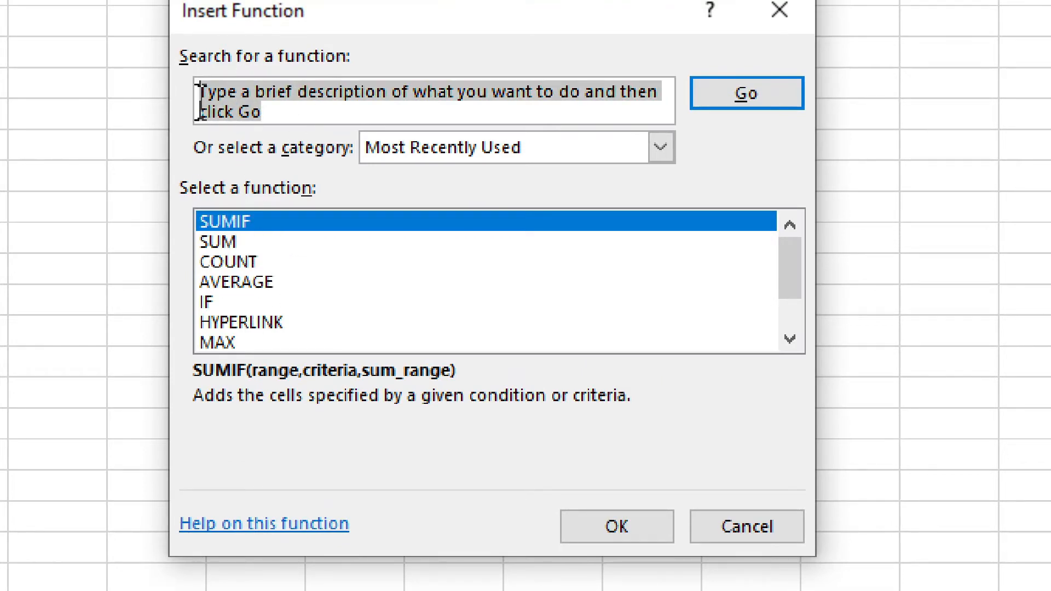
pyautogui.write('m')
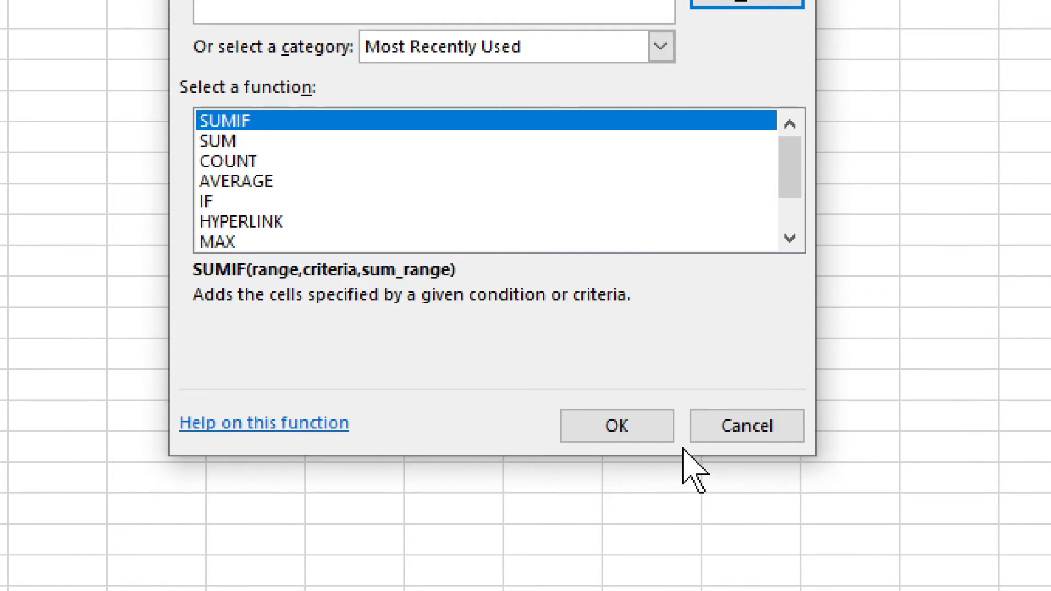
pyautogui.click(623, 425)
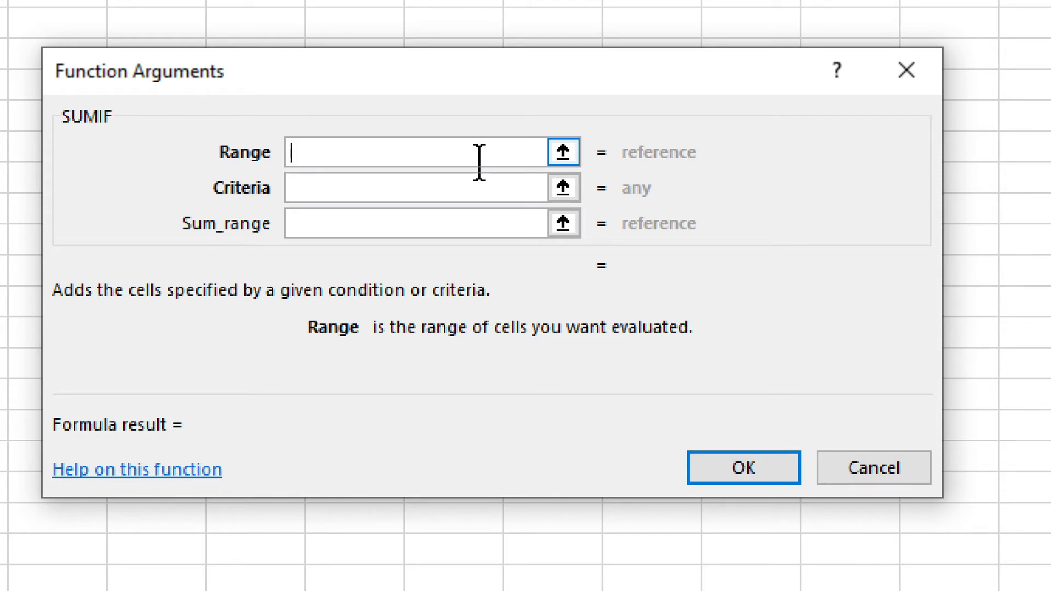
# Set the SUMIF Range argument to the currency codes in A1:A18
pyautogui.click(373, 218)
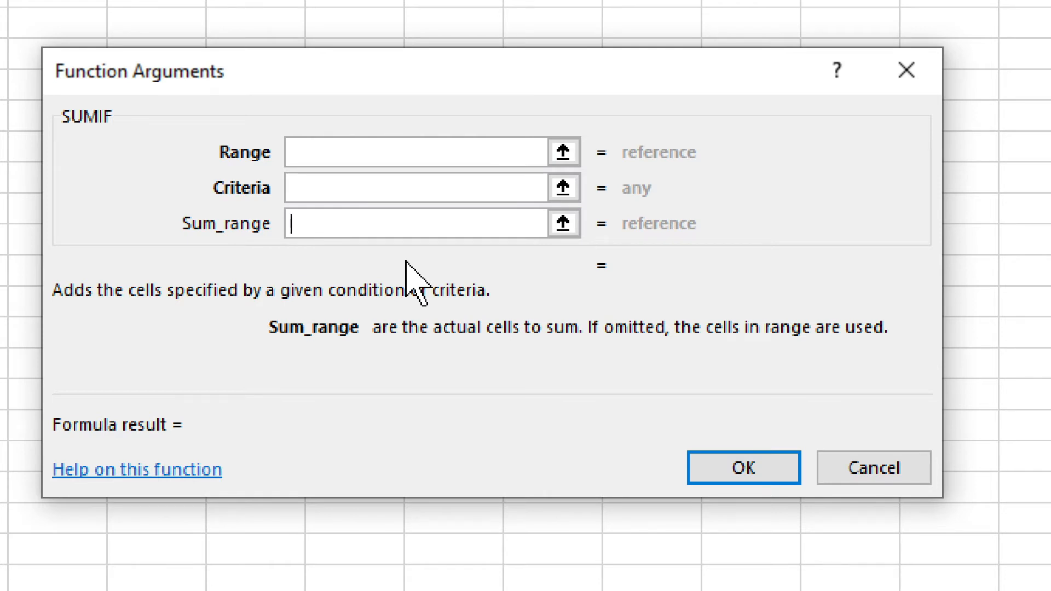
pyautogui.click(569, 153)
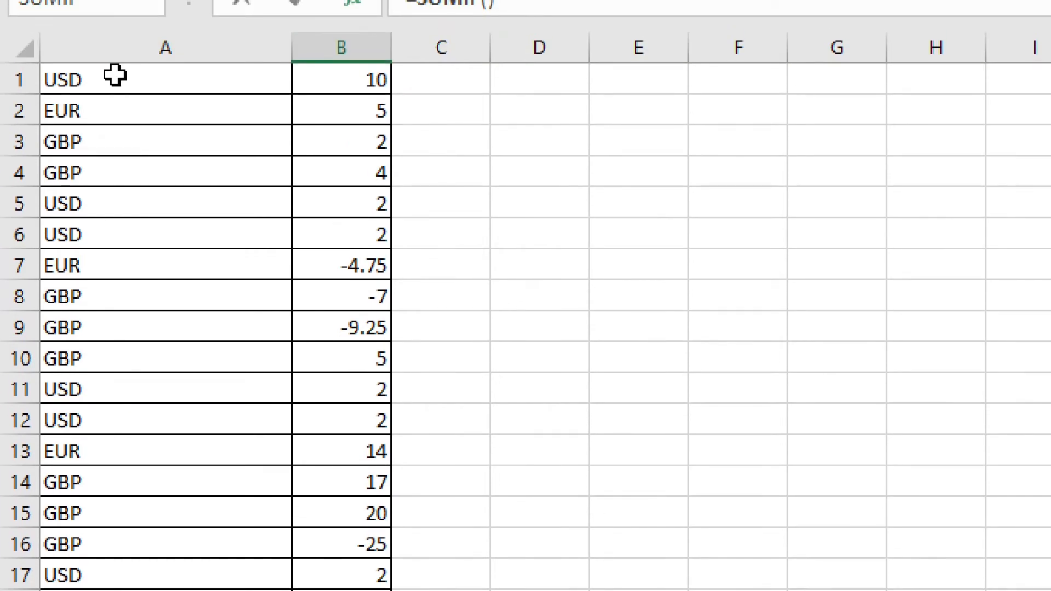
pyautogui.moveTo(115, 76); pyautogui.dragTo(200, 487)
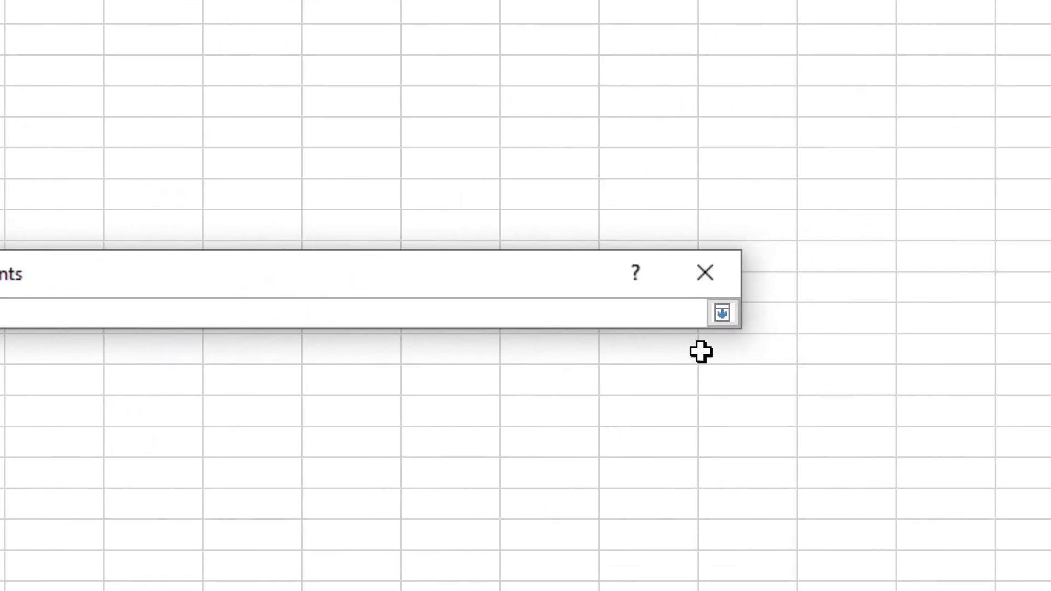
pyautogui.click(722, 313)
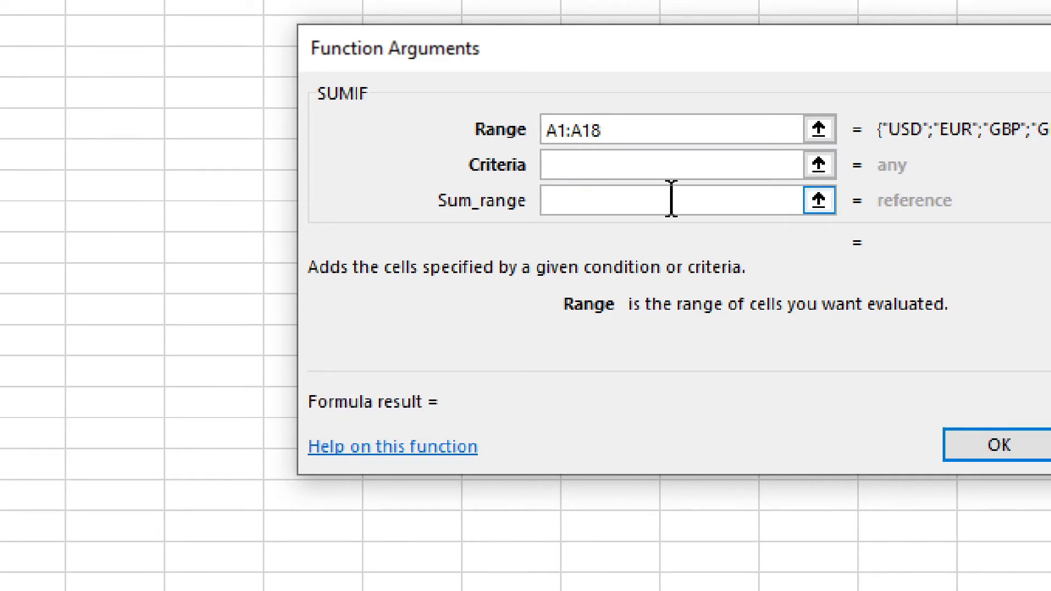
# Set the SUMIF Sum_range argument to the amounts in B1:B18
pyautogui.click(671, 199)
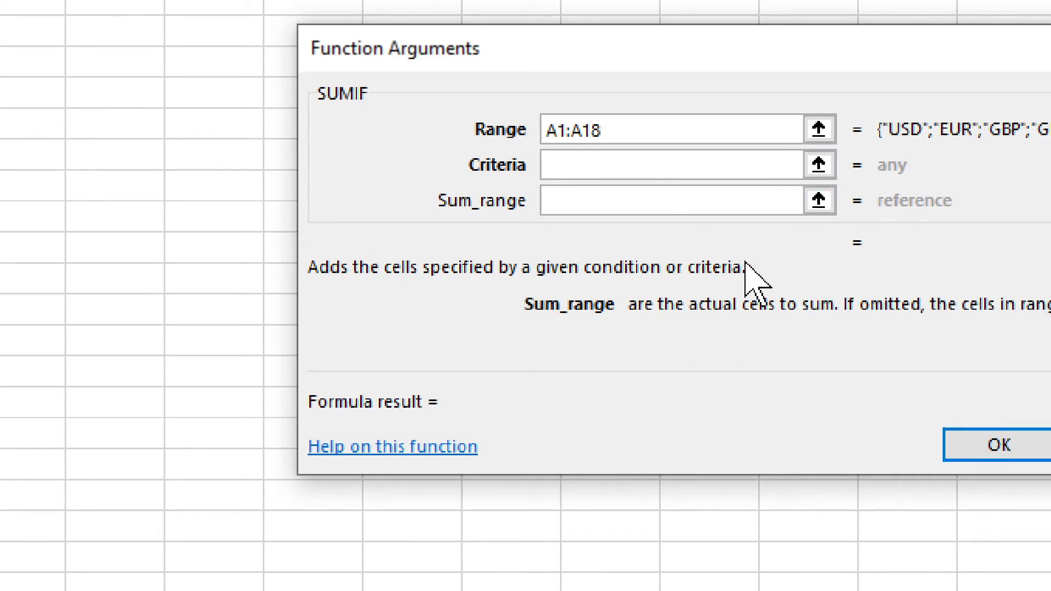
pyautogui.click(824, 202)
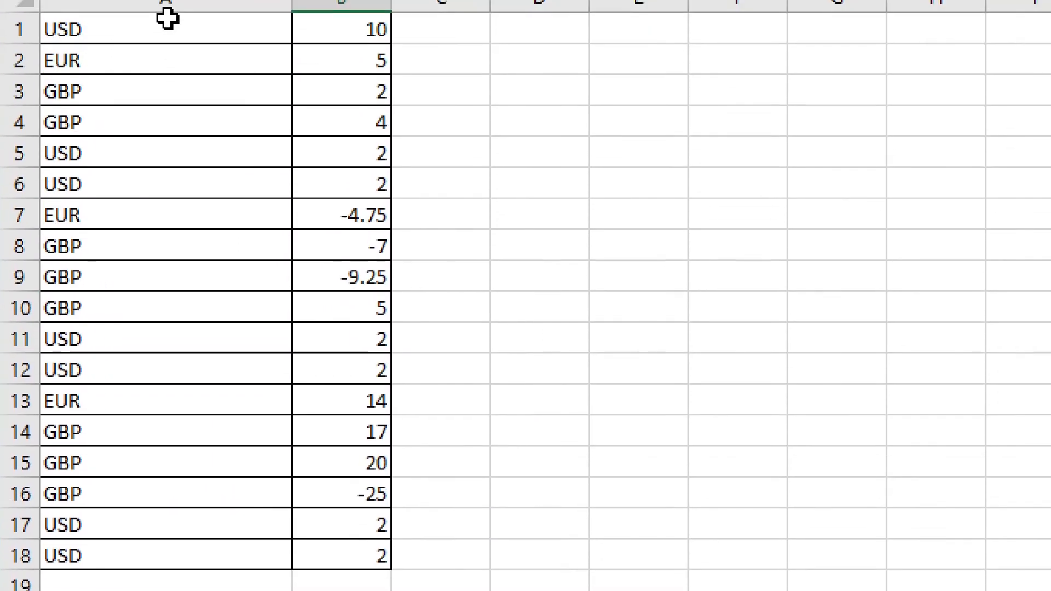
pyautogui.moveTo(353, 29); pyautogui.dragTo(335, 545)
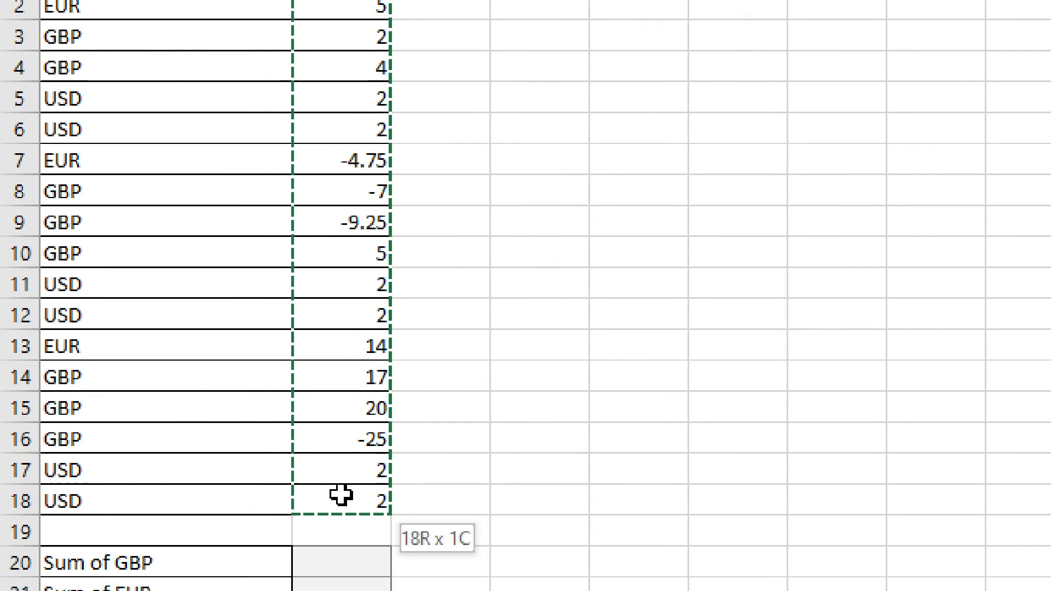
pyautogui.moveTo(340, 495); pyautogui.dragTo(340, 496)
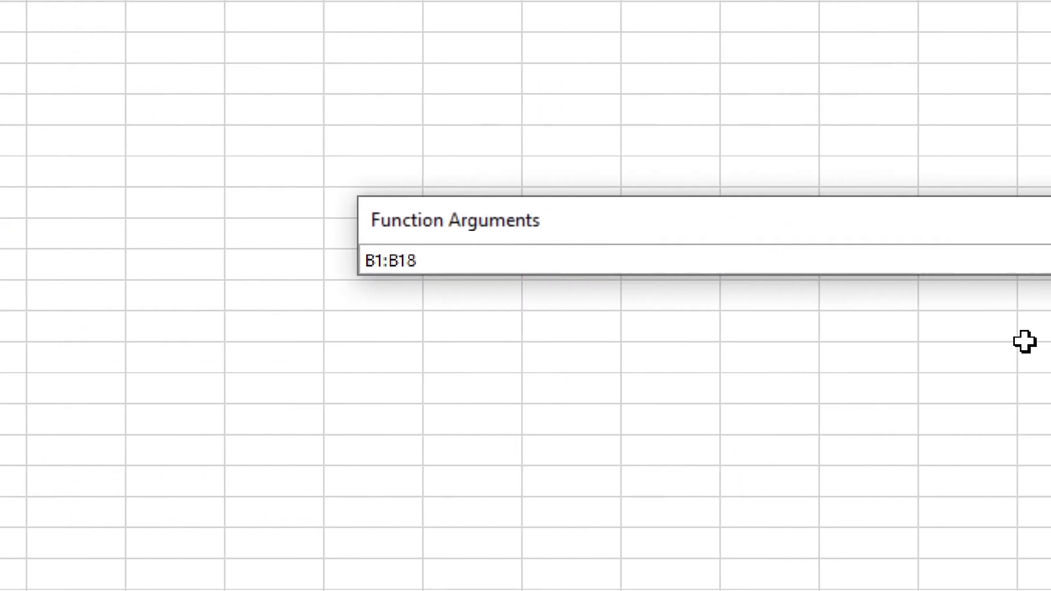
pyautogui.click(940, 261)
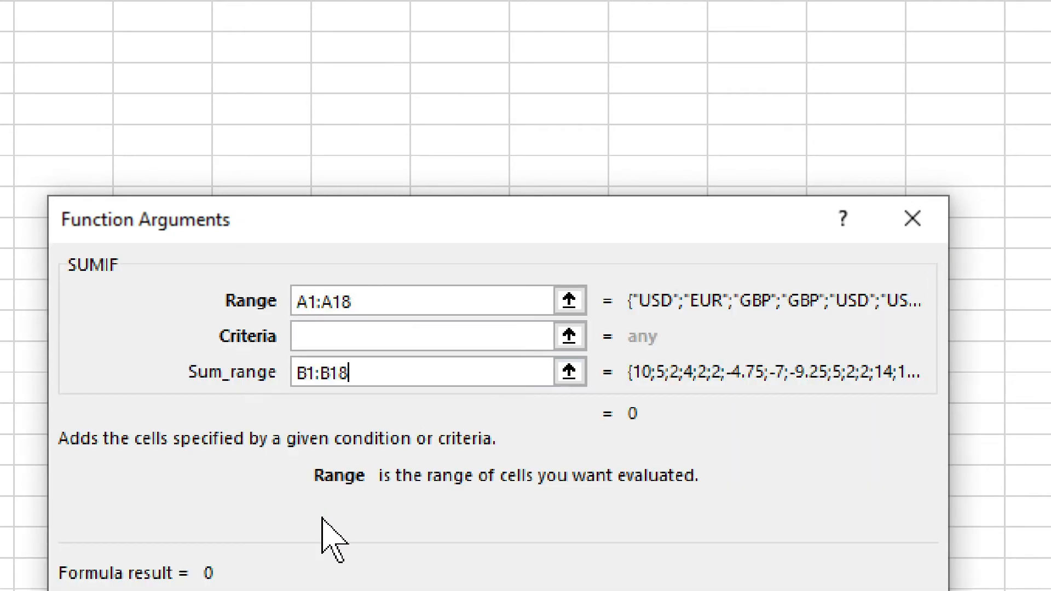
# Enter USD as the Criteria argument of the SUMIF function
pyautogui.click(340, 301)
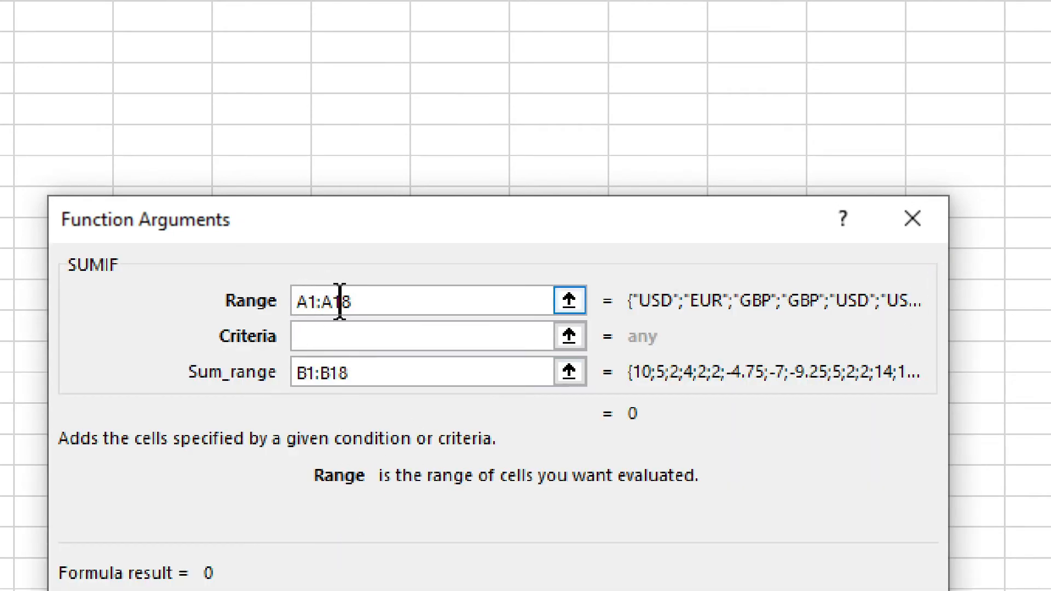
pyautogui.click(346, 336)
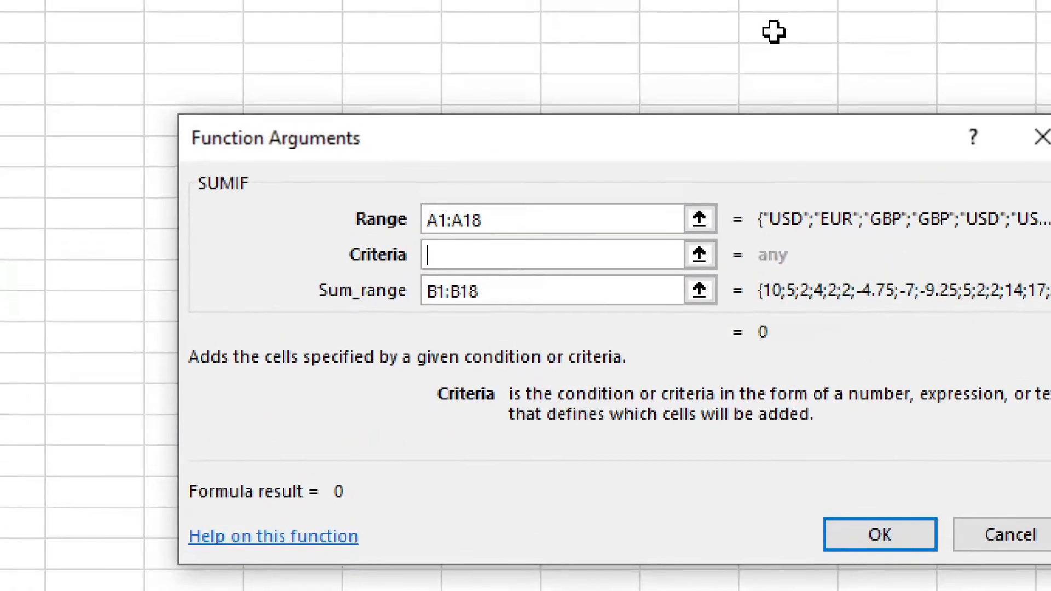
pyautogui.write('USD')
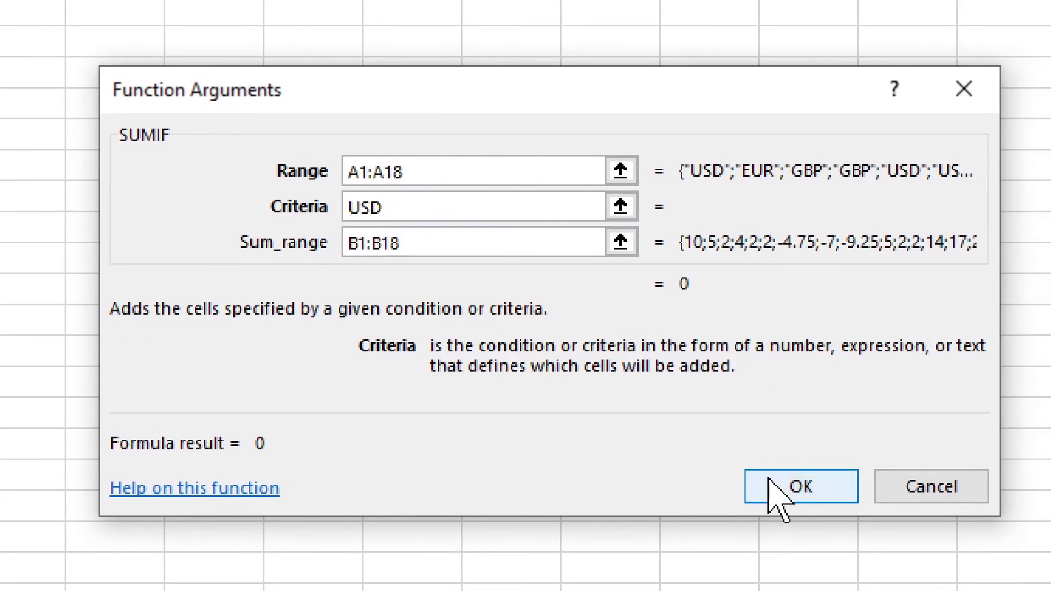
# Confirm the SUMIF arguments to place the USD total in cell B22
pyautogui.click(788, 487)
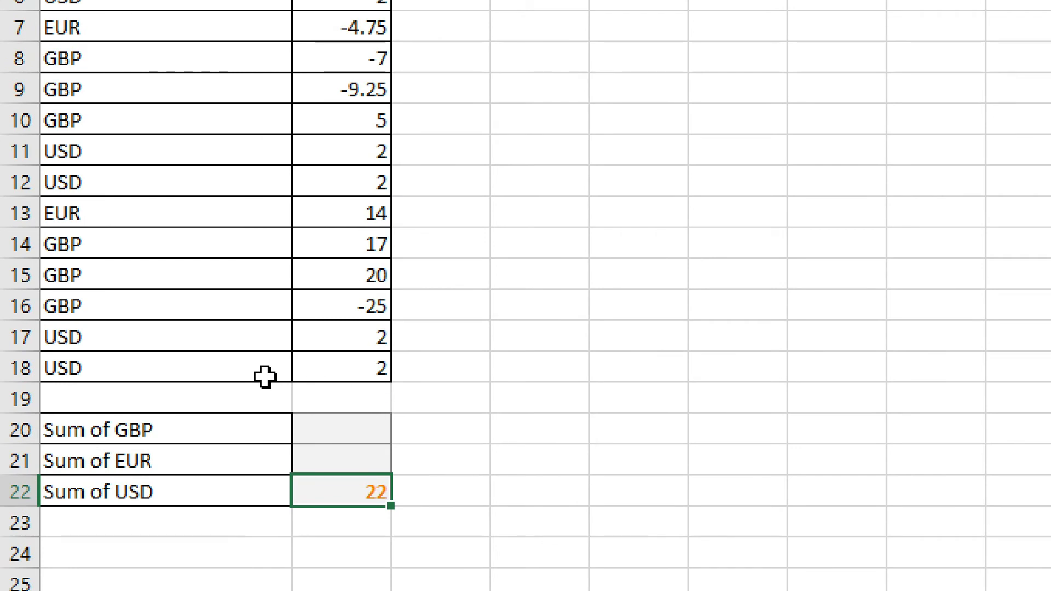
# Check the USD total by selecting all USD amounts together: B17:B18, B11:B12, B5:B6 and B1
pyautogui.moveTo(347, 364); pyautogui.dragTo(347, 338)
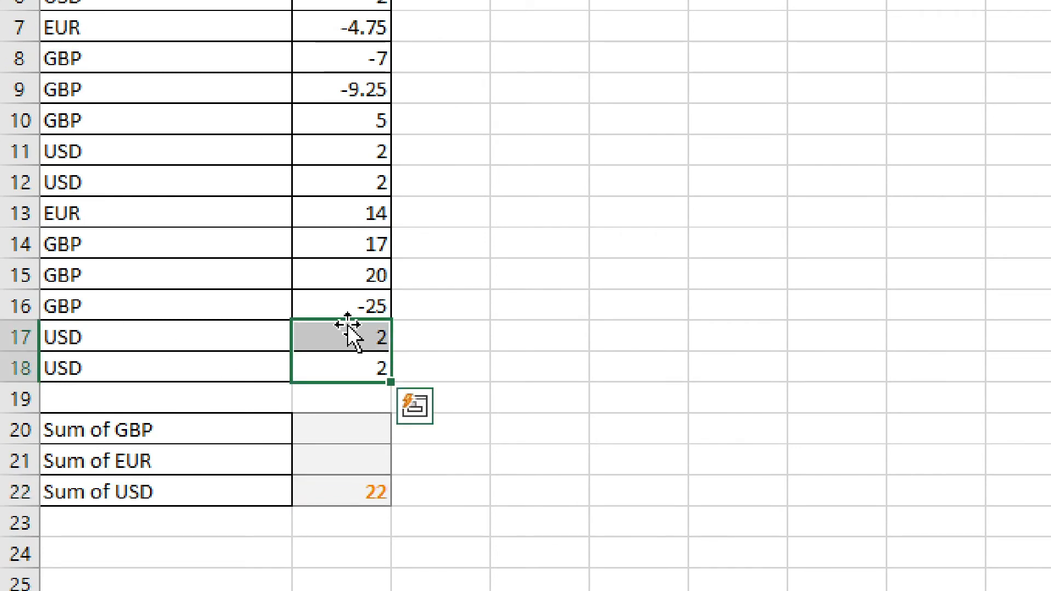
pyautogui.hotkey('ctrl', 'q')
pyautogui.click(444, 337)
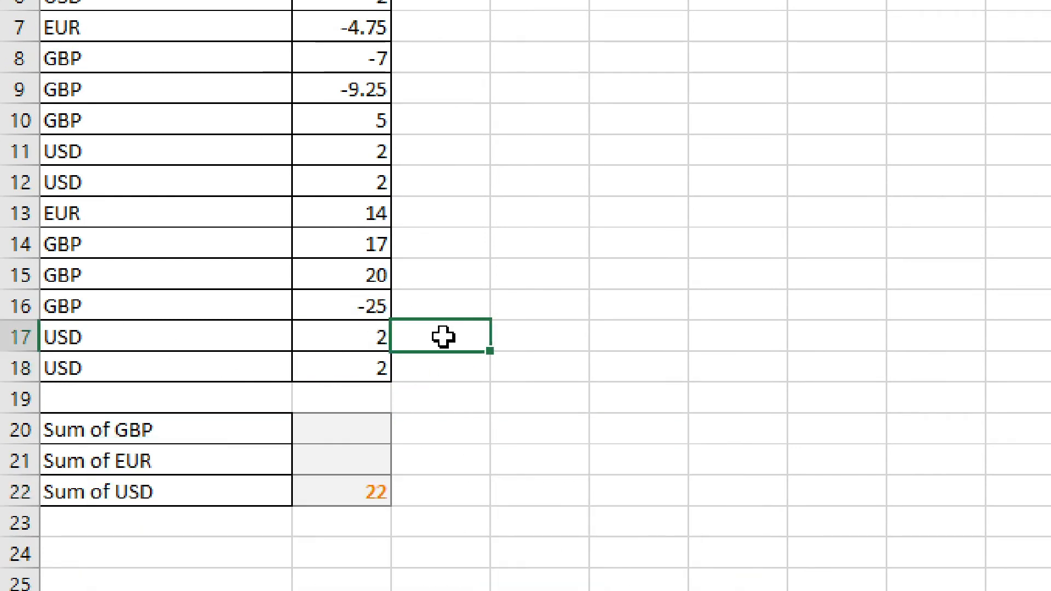
pyautogui.moveTo(323, 371); pyautogui.dragTo(335, 333)
pyautogui.scroll(2, 361, 25)
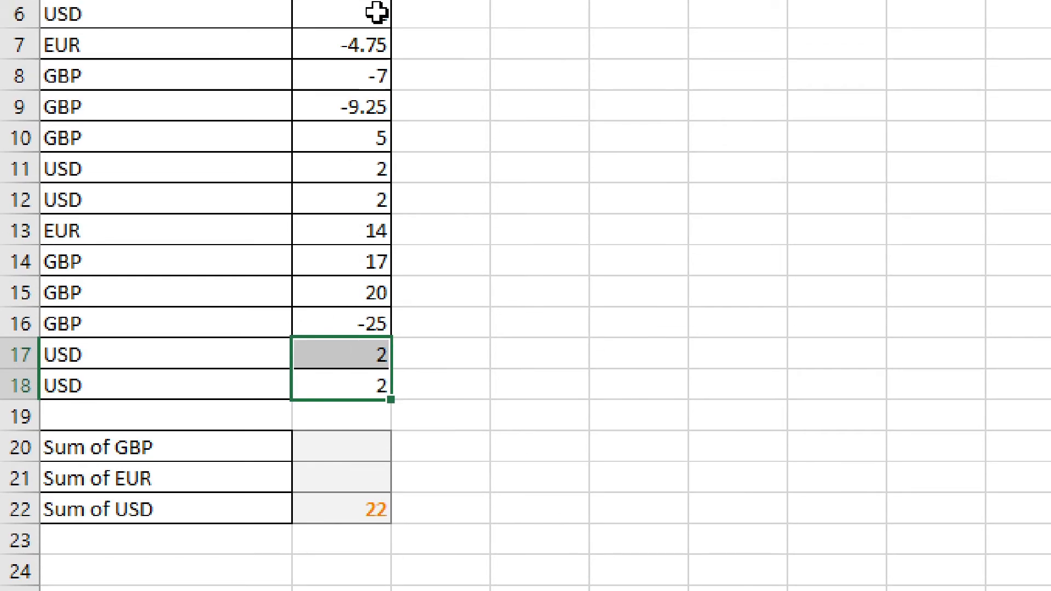
pyautogui.scroll(1, 361, 24)
pyautogui.keyDown('ctrl'); pyautogui.moveTo(348, 338); pyautogui.dragTo(356, 301); pyautogui.keyUp('ctrl')
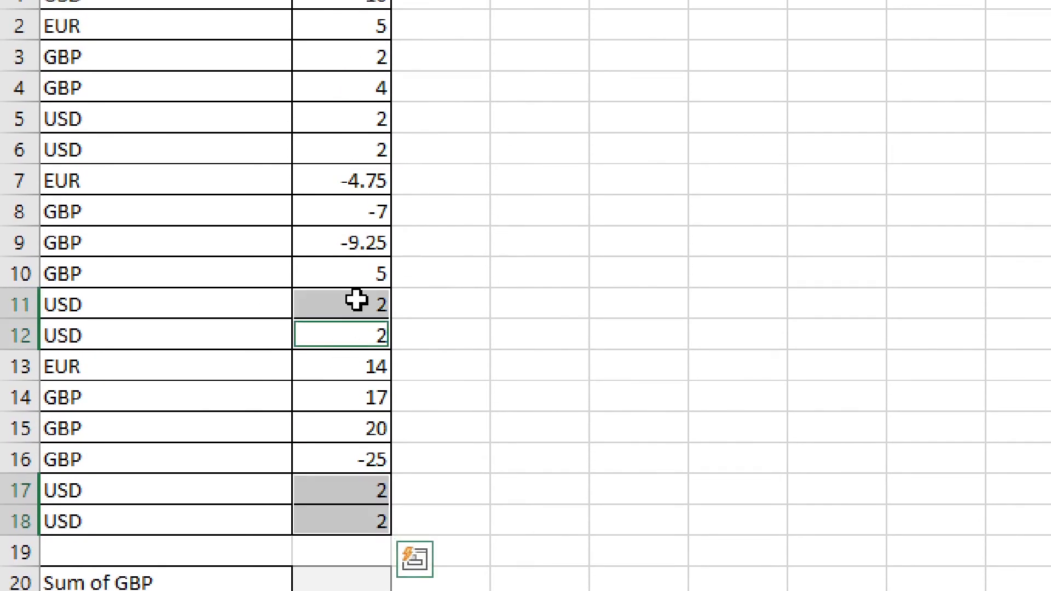
pyautogui.keyDown('ctrl'); pyautogui.moveTo(356, 152); pyautogui.dragTo(363, 122); pyautogui.keyUp('ctrl')
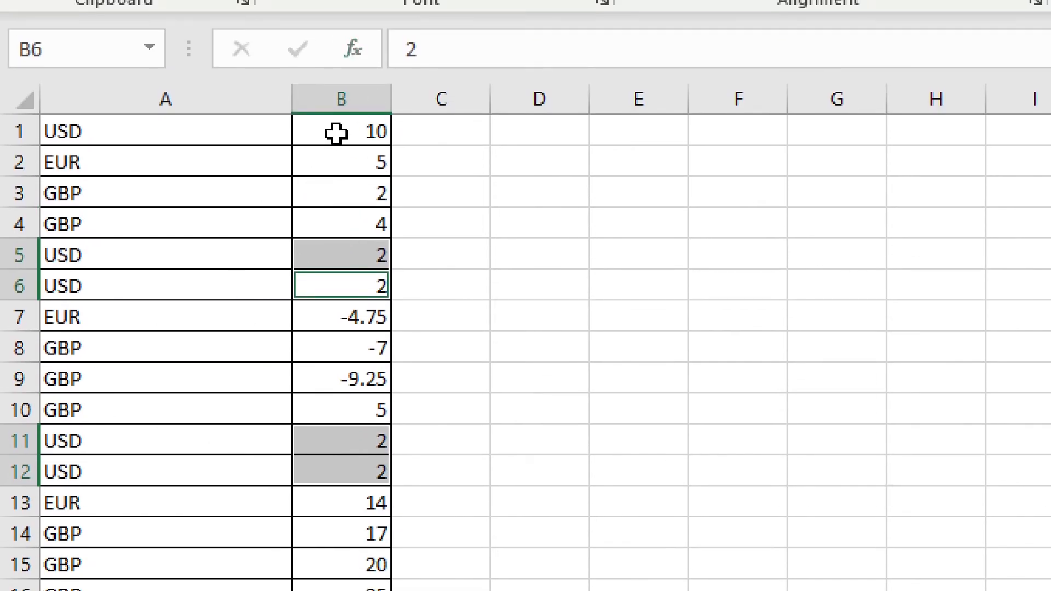
pyautogui.keyDown('ctrl'); pyautogui.click(351, 133); pyautogui.keyUp('ctrl')
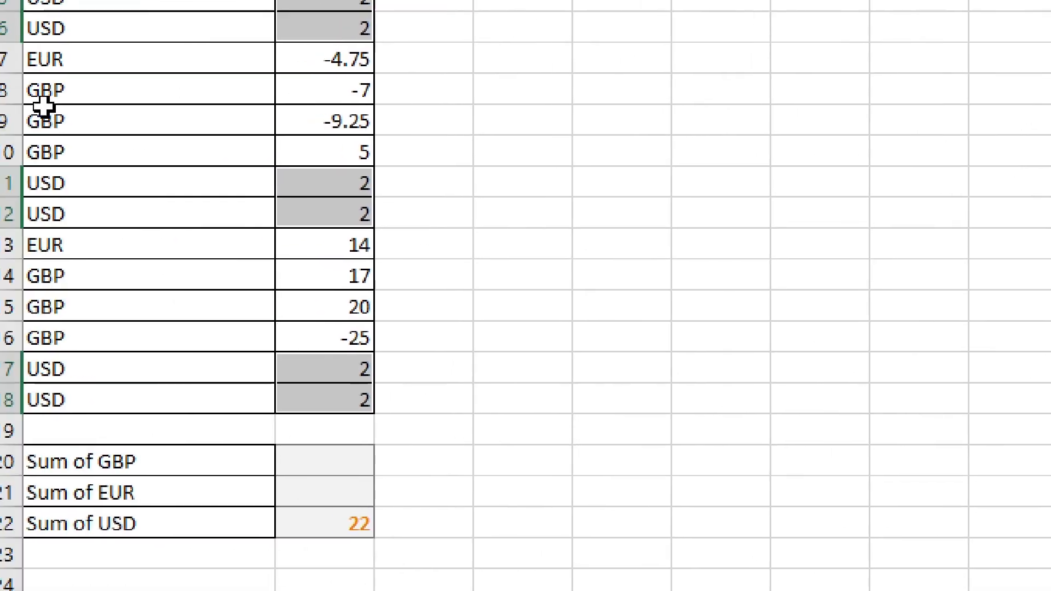
# Make the criteria range in the Sum of USD formula in B22 absolute as $A$1:$A$18
pyautogui.click(378, 438)
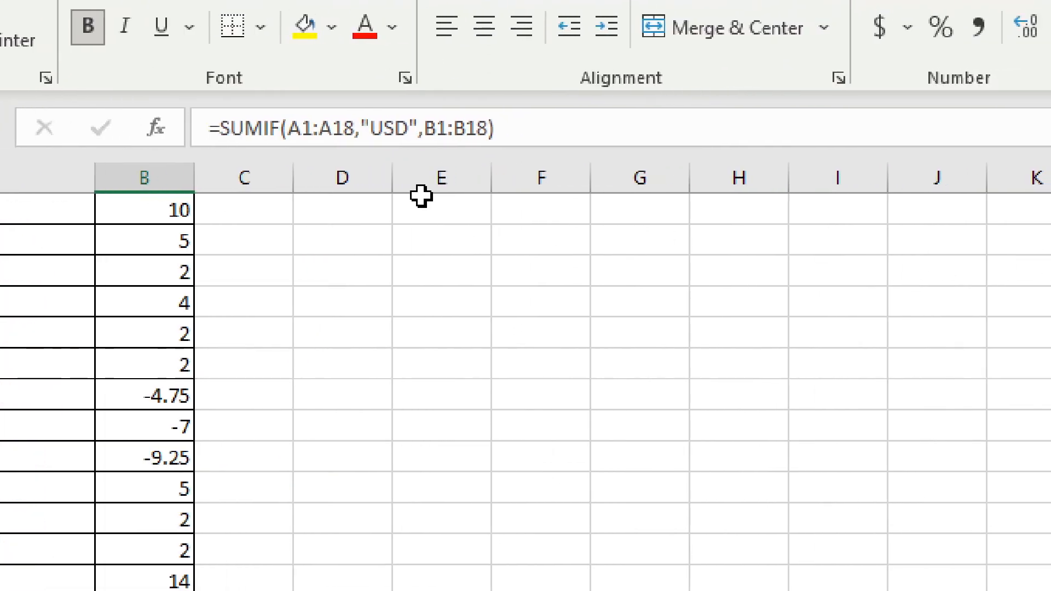
pyautogui.click(286, 128)
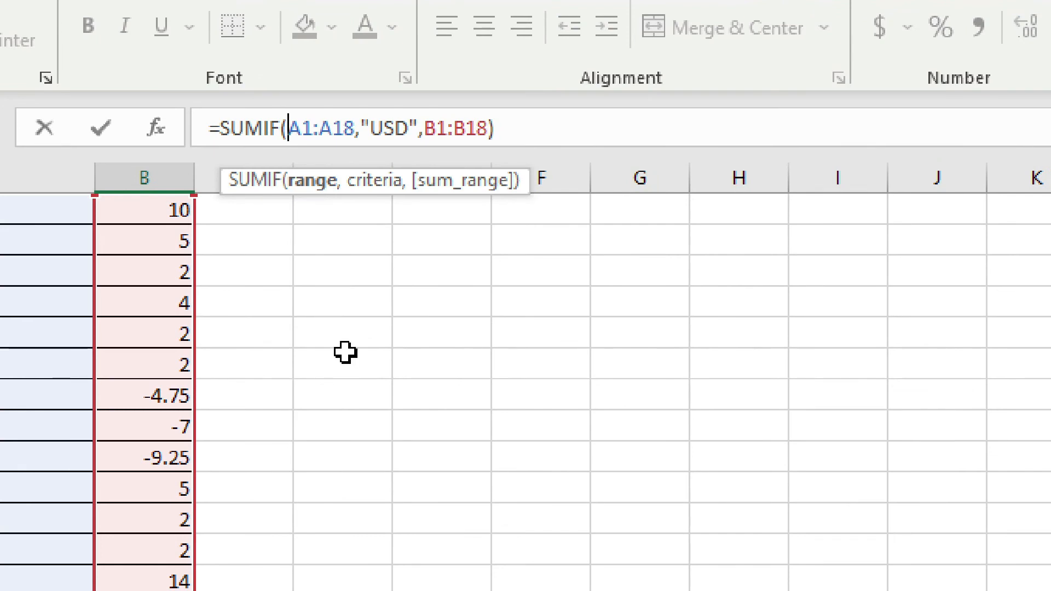
pyautogui.write('$')
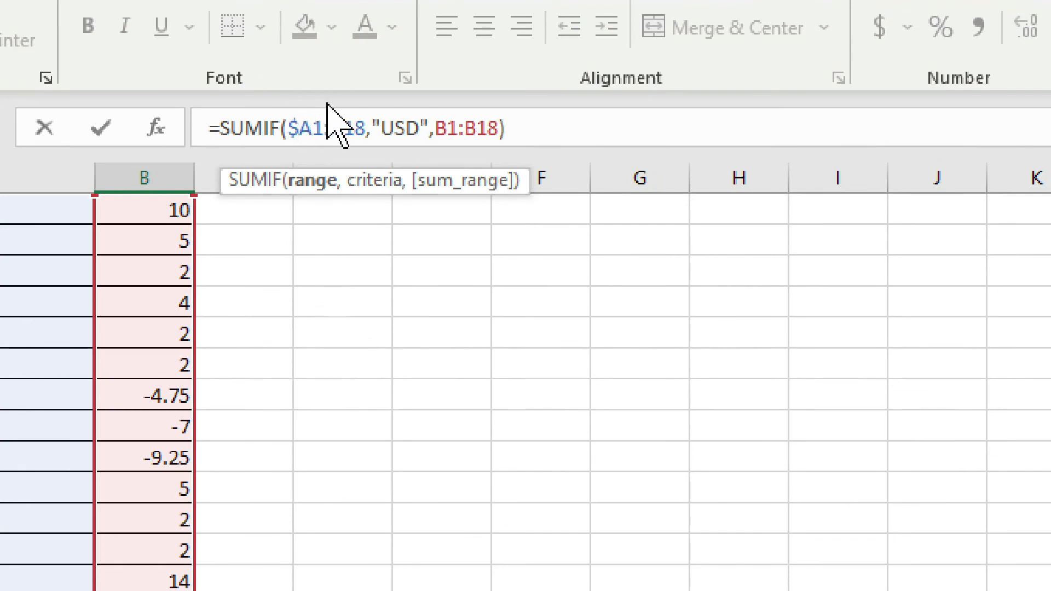
pyautogui.click(314, 129)
pyautogui.write('$')
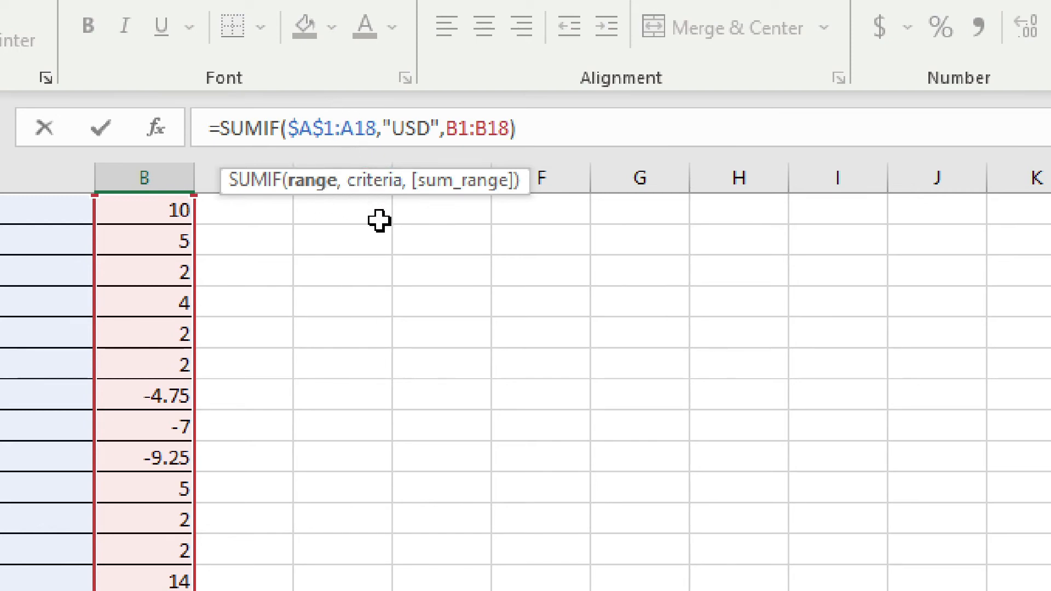
pyautogui.click(351, 129)
pyautogui.write('$')
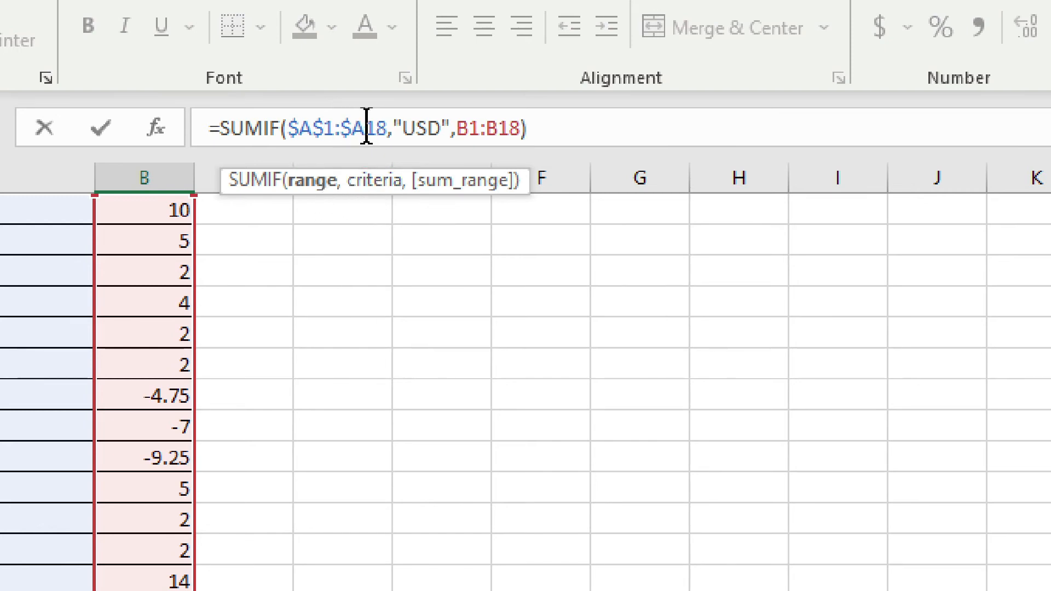
pyautogui.click(367, 128)
pyautogui.write('$')
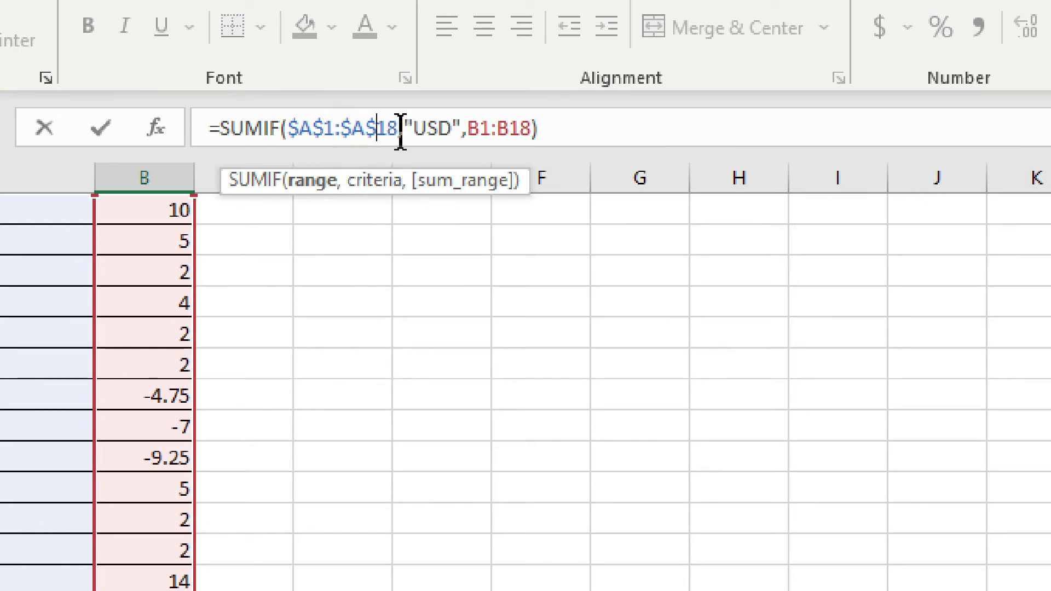
# Make the sum range in the B22 formula absolute as $B$1:$B$18 and confirm the formula
pyautogui.click(472, 129)
pyautogui.write('$')
pyautogui.click(495, 128)
pyautogui.write('$A')
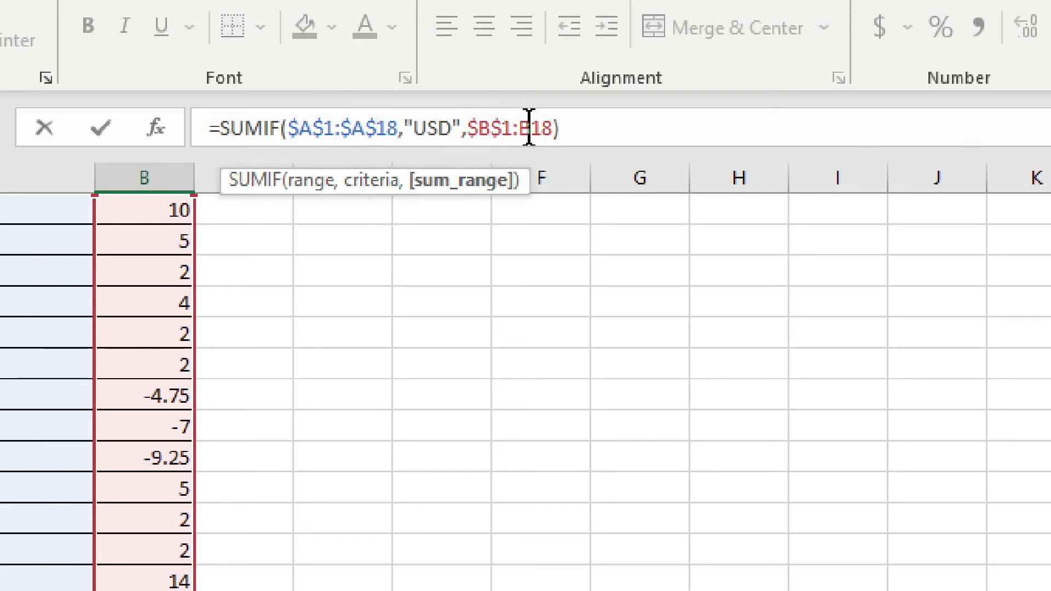
pyautogui.write('$')
pyautogui.click(543, 128)
pyautogui.write('$B$')
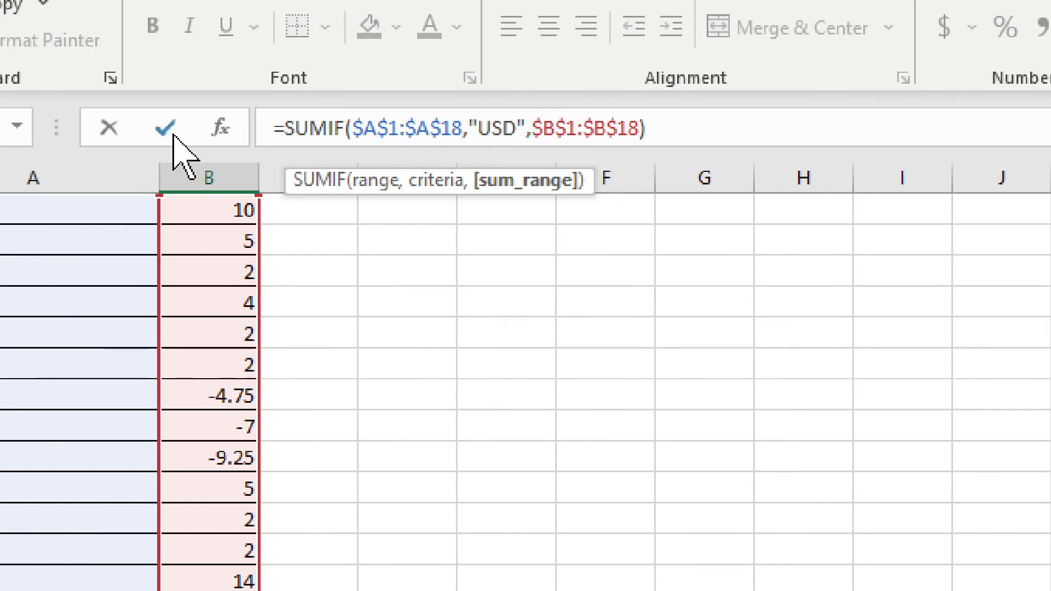
pyautogui.click(109, 134)
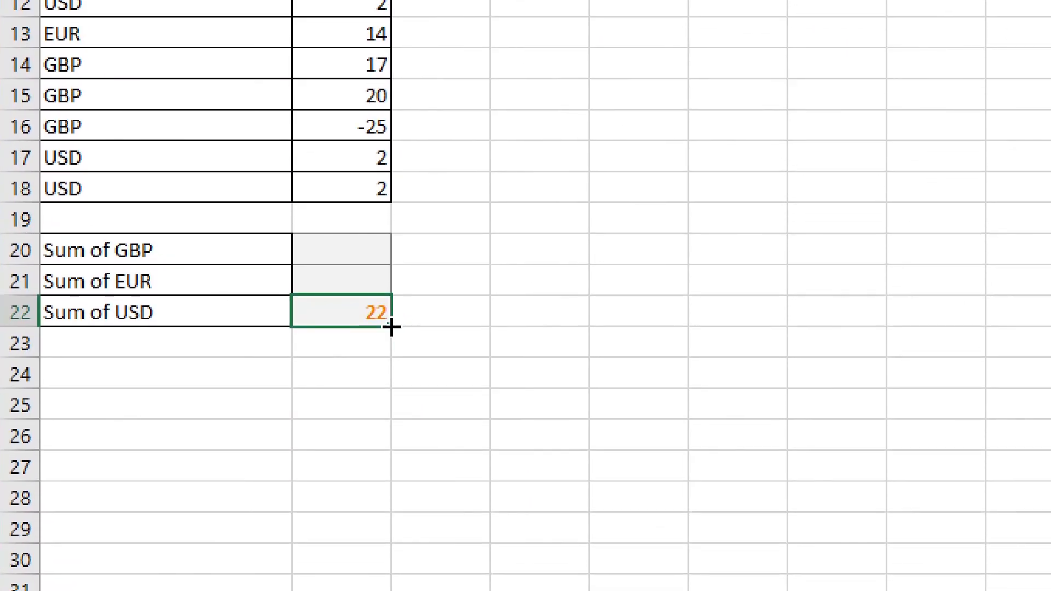
# Fill the B22 formula up into B20:B21 and change the criteria in the Sum of EUR cell B21 to "EUR"
pyautogui.moveTo(392, 350); pyautogui.dragTo(393, 245)
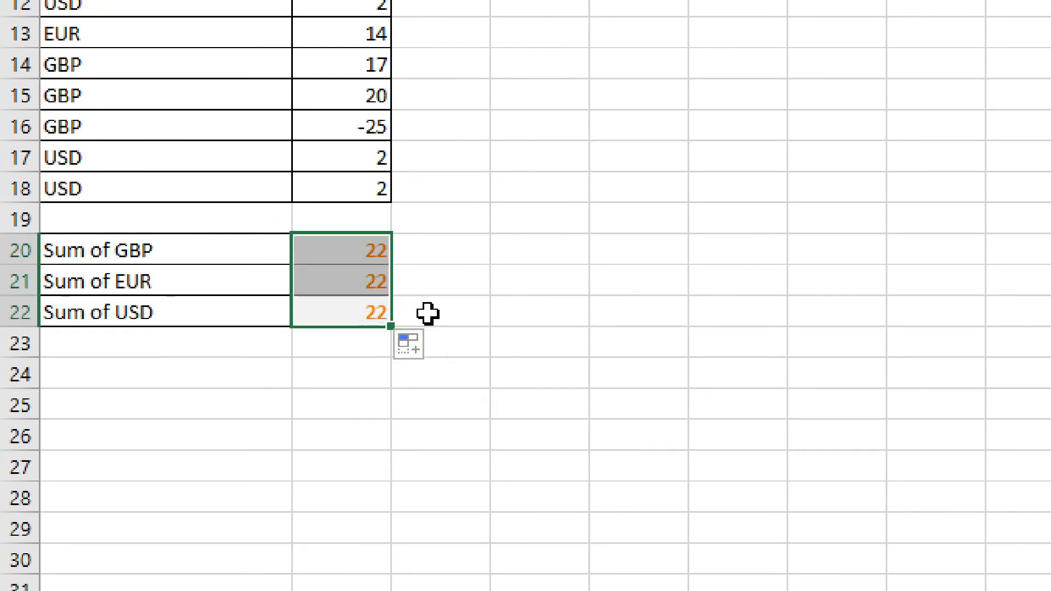
pyautogui.click(362, 275)
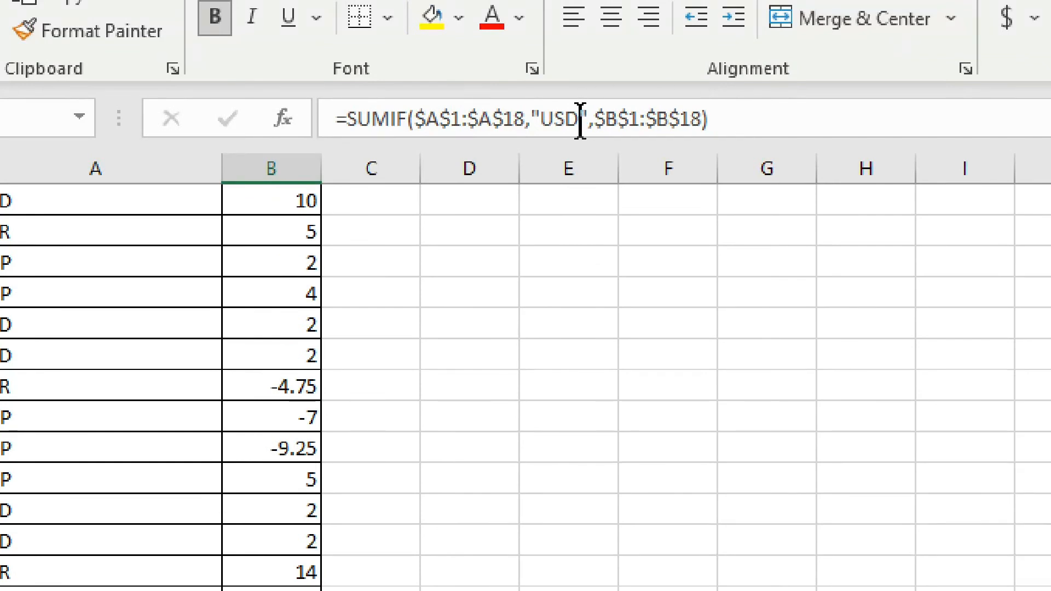
pyautogui.moveTo(579, 119); pyautogui.dragTo(541, 119)
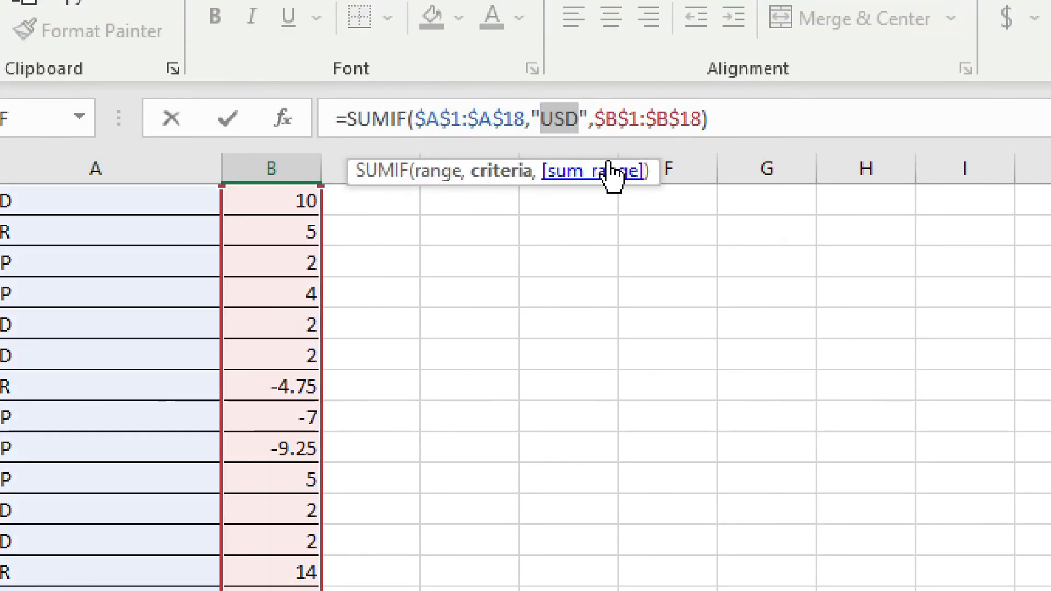
pyautogui.write('EUR')
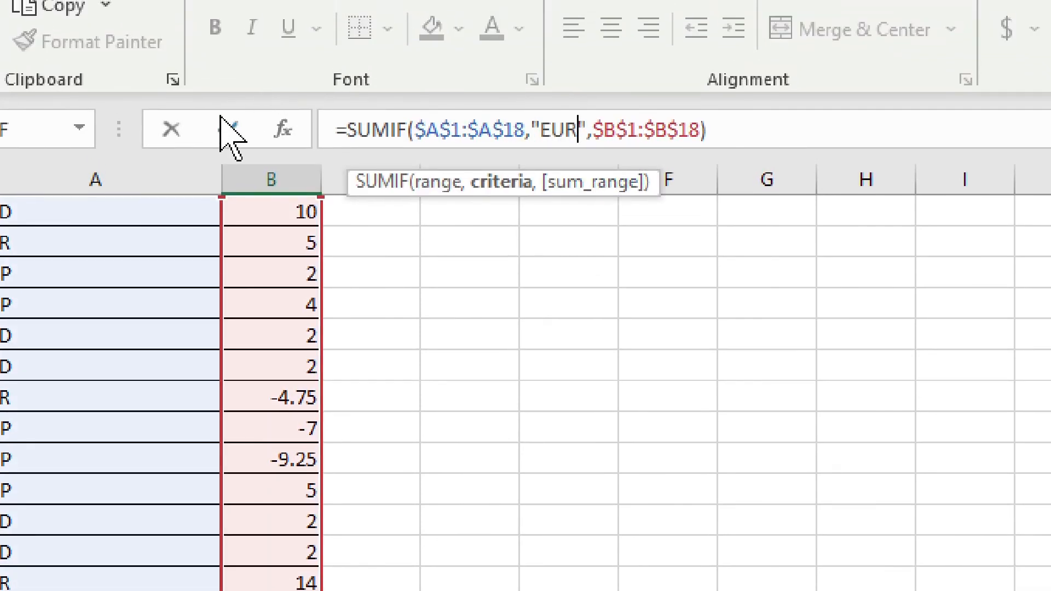
pyautogui.click(225, 119)
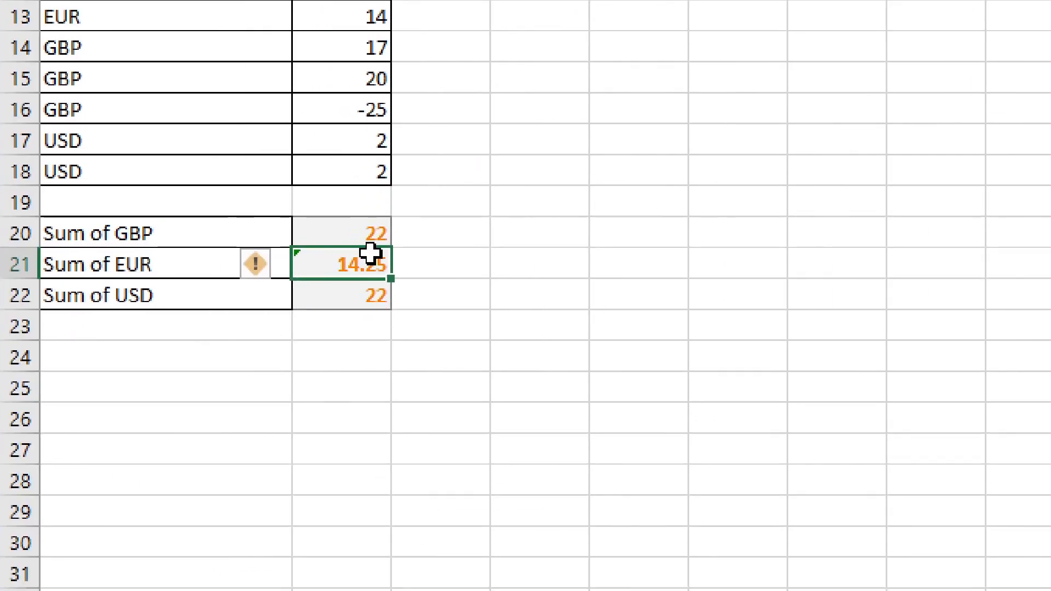
# Change the criteria of the Sum of GBP formula in B20 to "GBP"
pyautogui.click(370, 228)
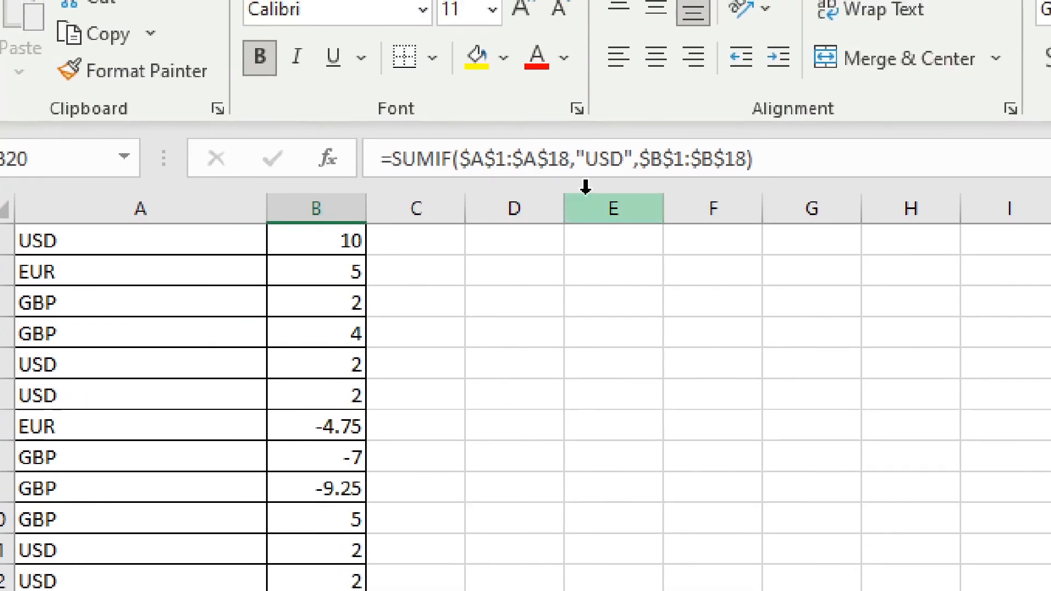
pyautogui.moveTo(624, 153); pyautogui.dragTo(585, 152)
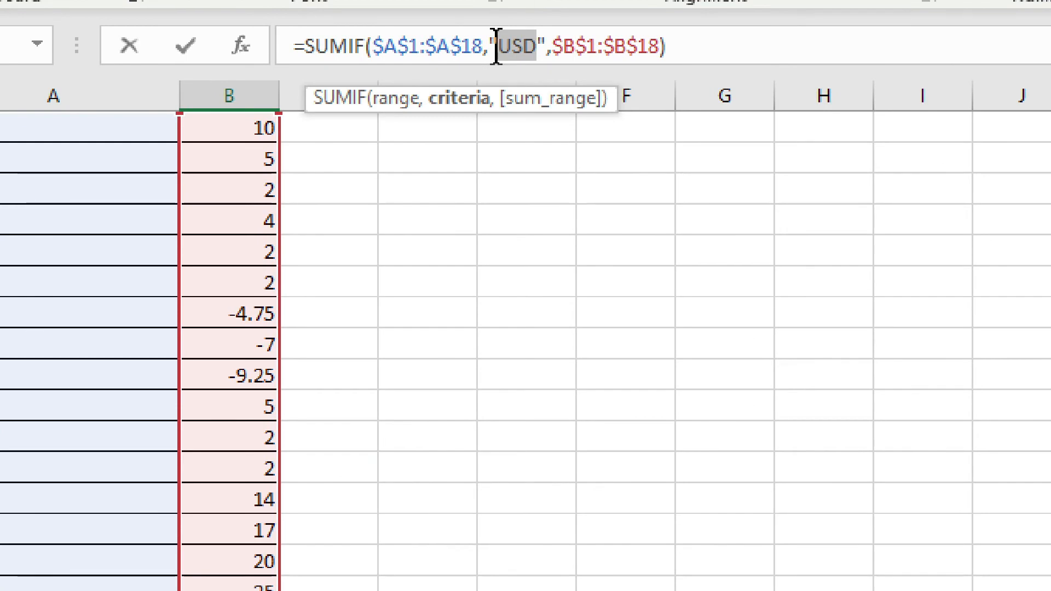
pyautogui.write('GB')
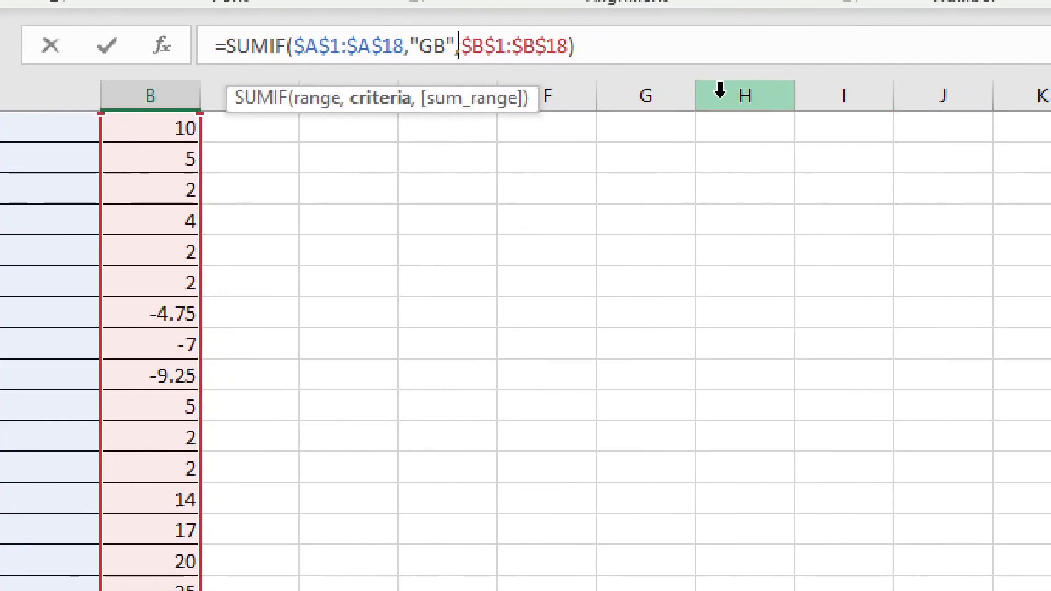
pyautogui.write('P')
pyautogui.click(110, 35)
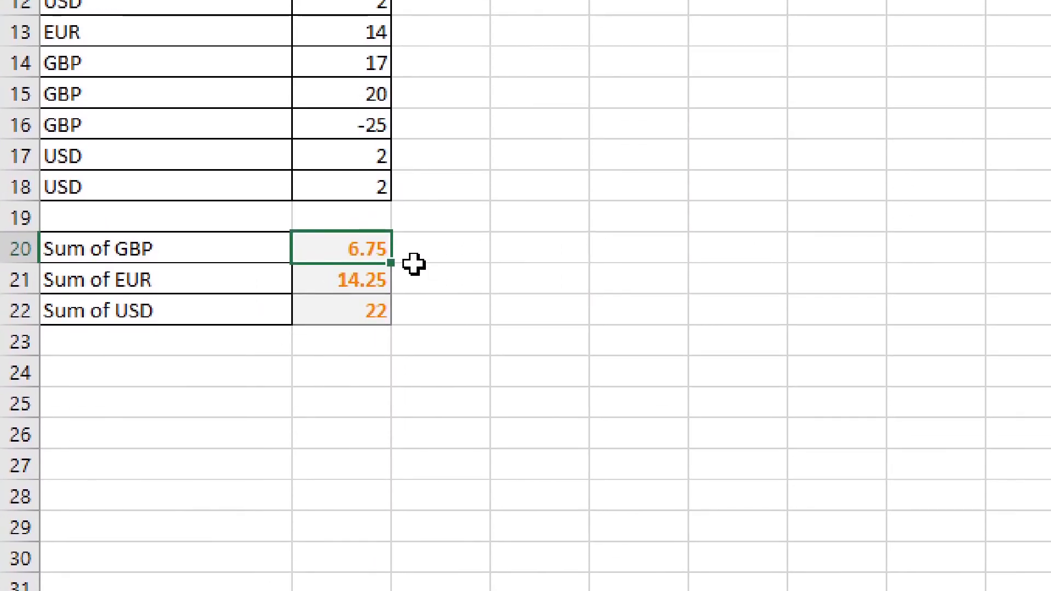
# Review the currency totals against the data in columns A and B, and open the Sum of GBP formula in B20 for inspection
pyautogui.click(352, 288)
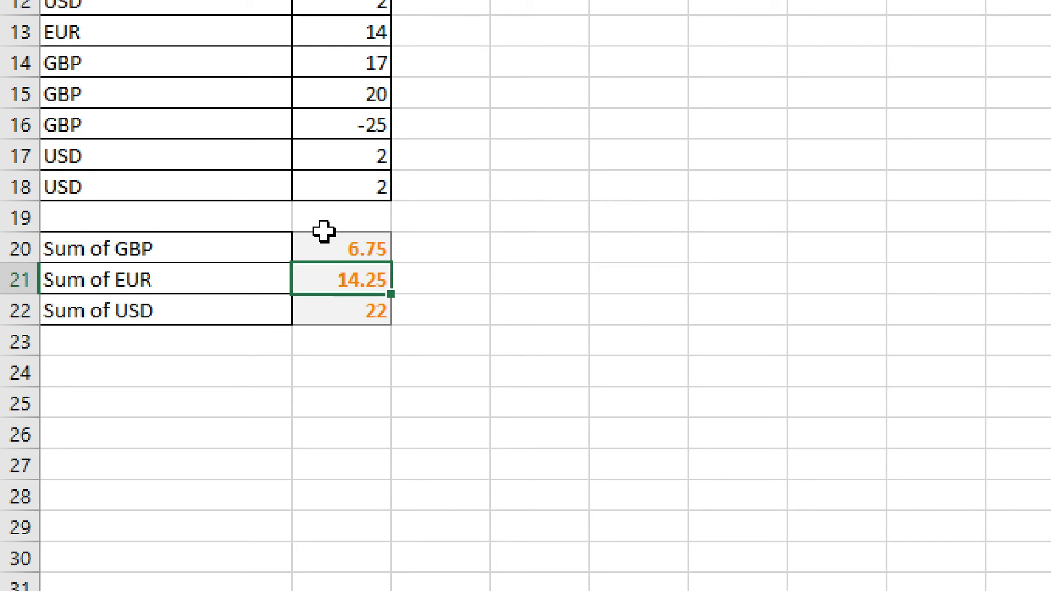
pyautogui.scroll(2, 286, 71)
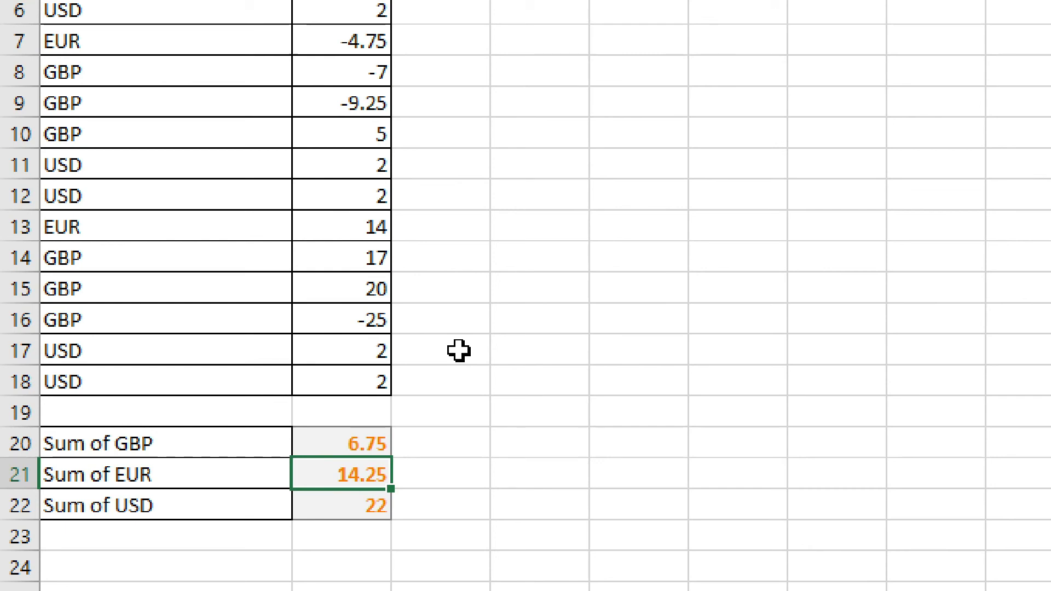
pyautogui.scroll(2, 195, 8)
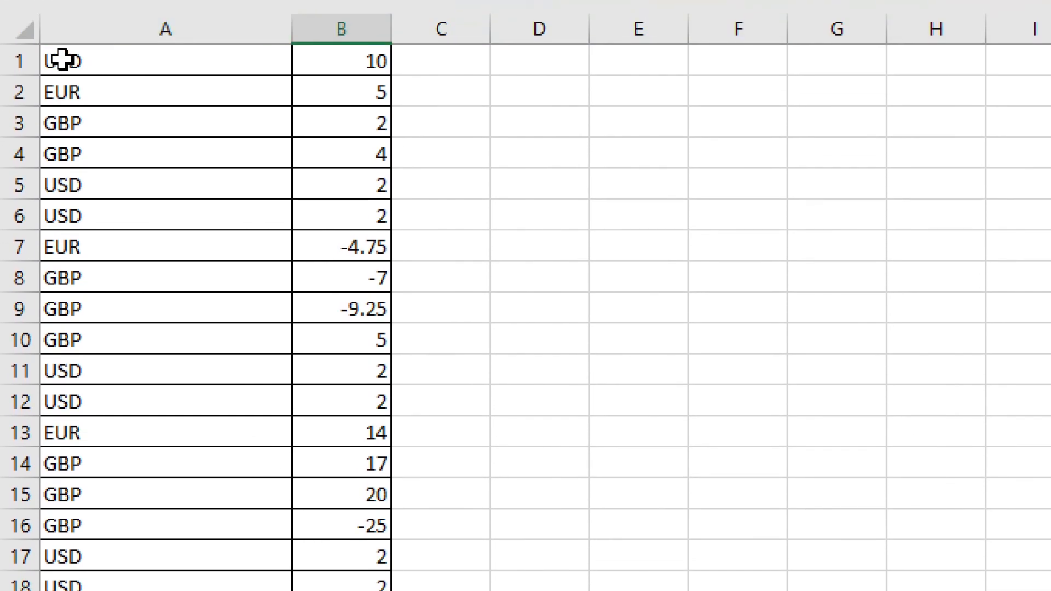
pyautogui.moveTo(62, 59); pyautogui.dragTo(345, 182)
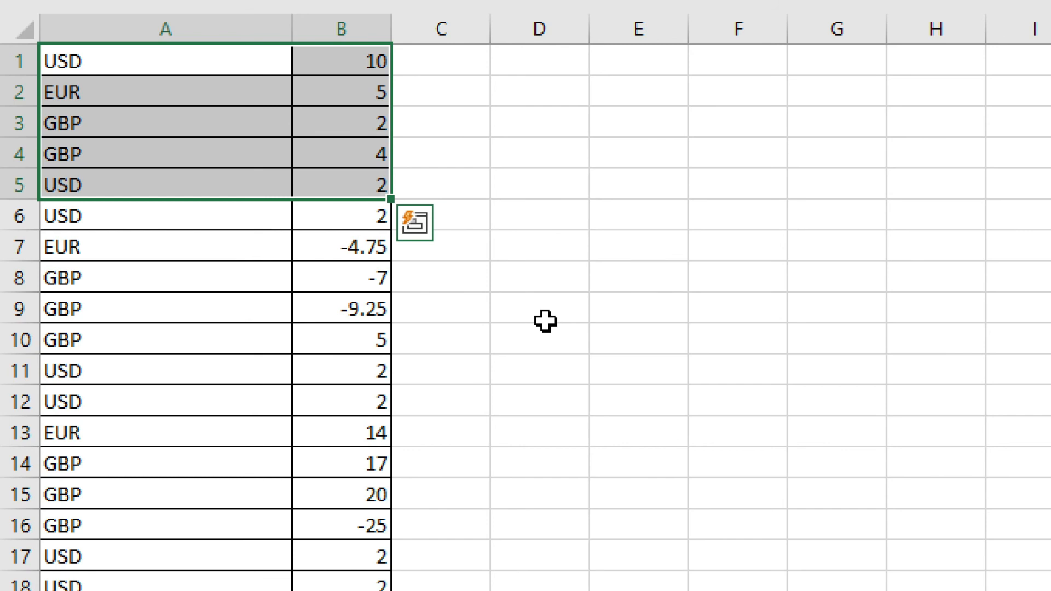
pyautogui.scroll(-2, 134, 115)
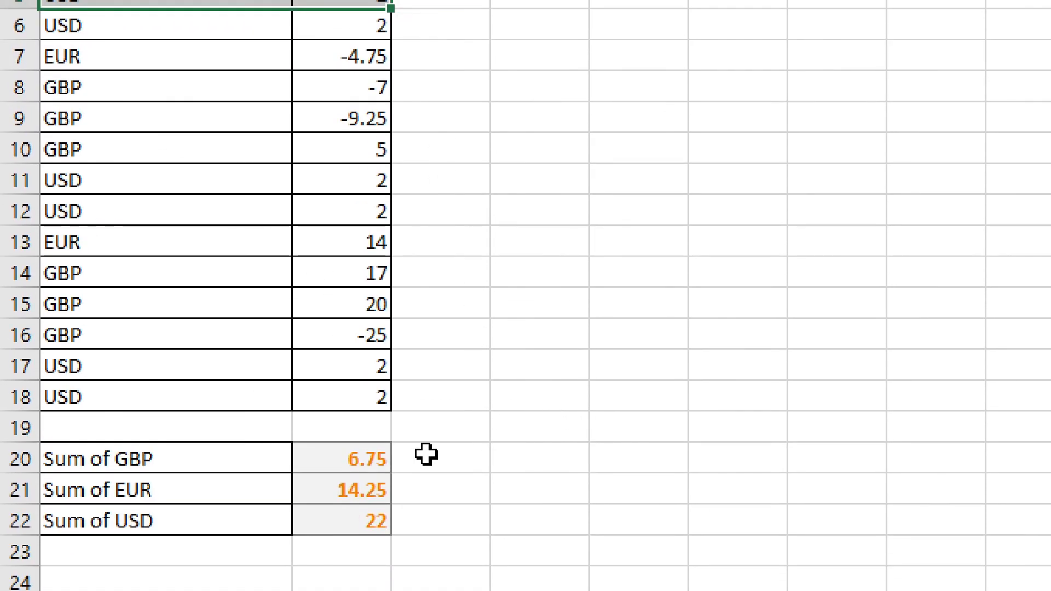
pyautogui.click(319, 454)
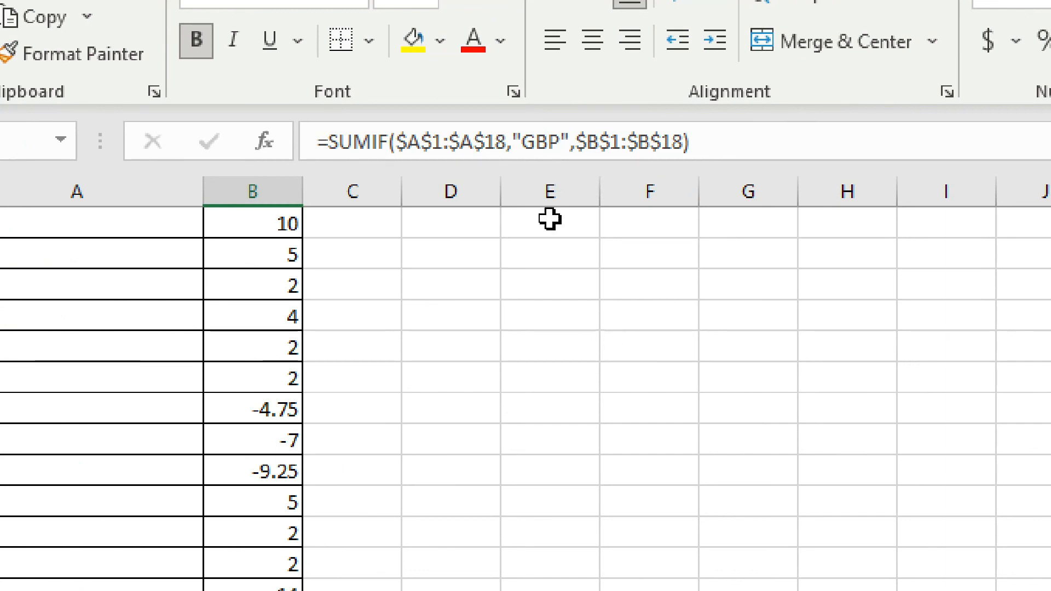
pyautogui.click(463, 141)
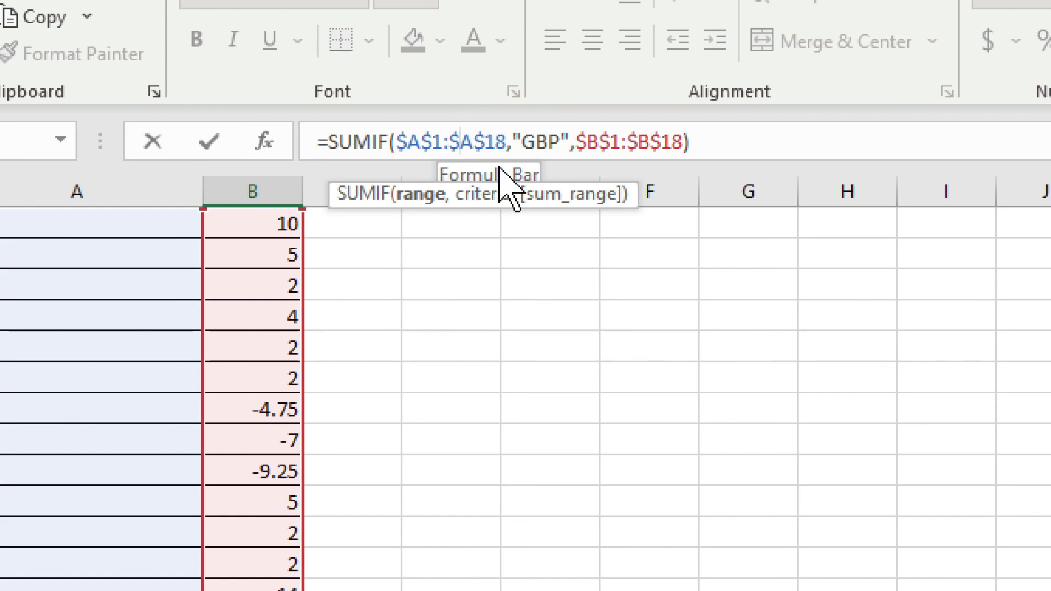